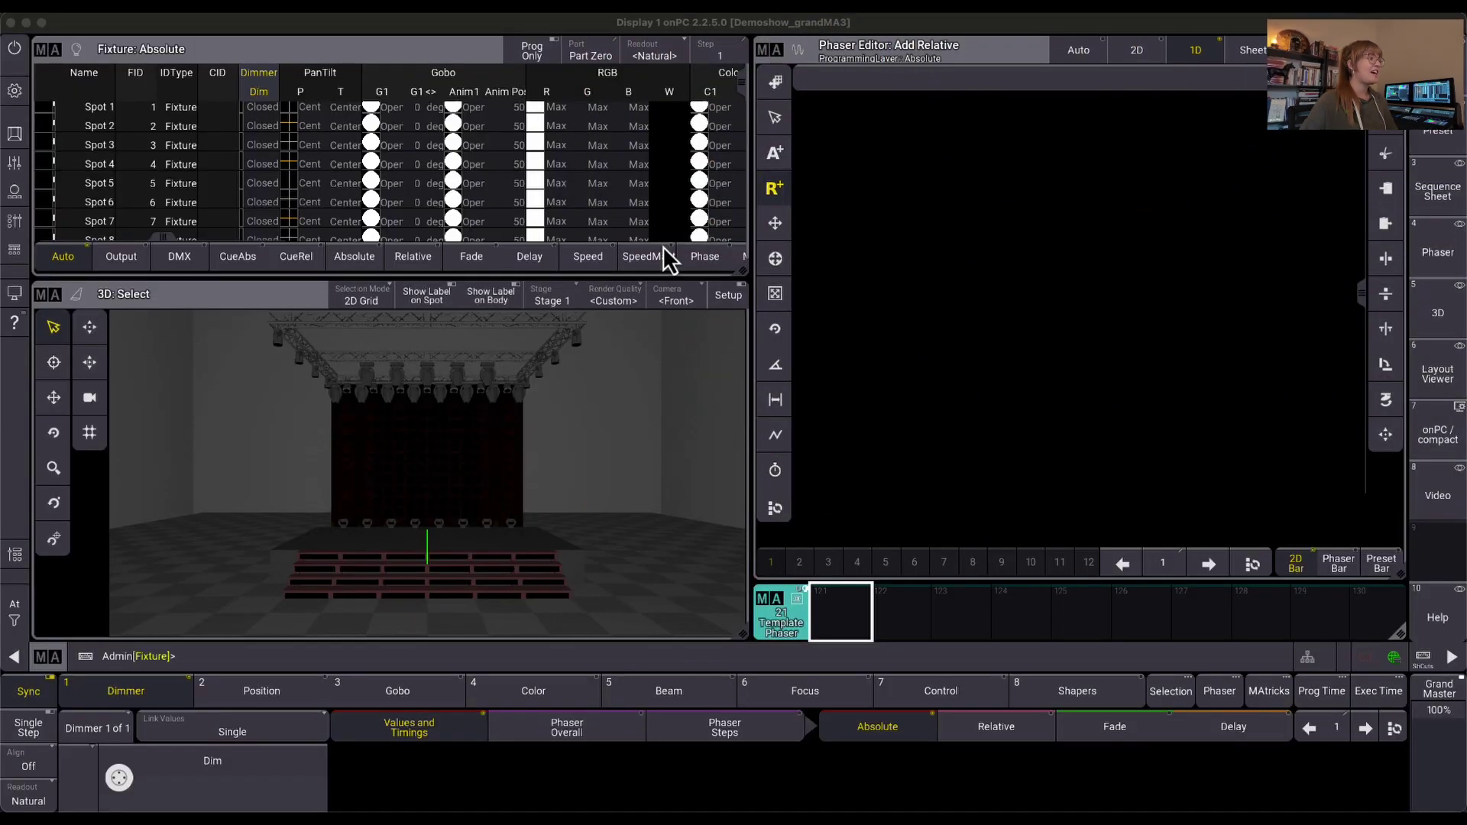
Step: Select spots 1–8 and bring them to full intensity with 'at 100'
{"action": "left_click_drag", "start_coordinate": [133, 113], "coordinate": [132, 245]}
{"action": "left_click", "coordinate": [333, 662]}
{"action": "type", "text": "at 10"}
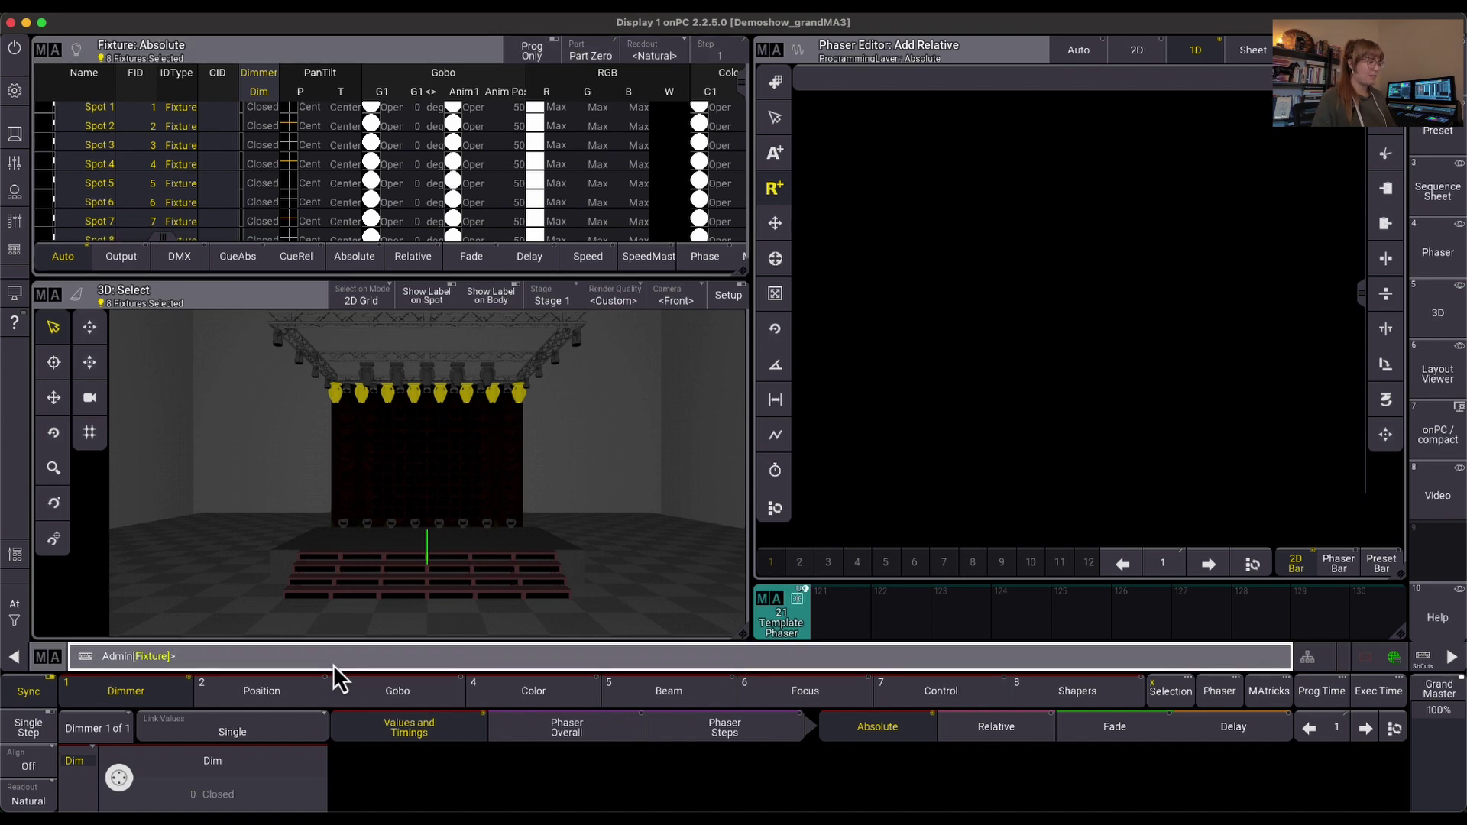
{"action": "type", "text": "0"}
{"action": "key", "text": "Return"}
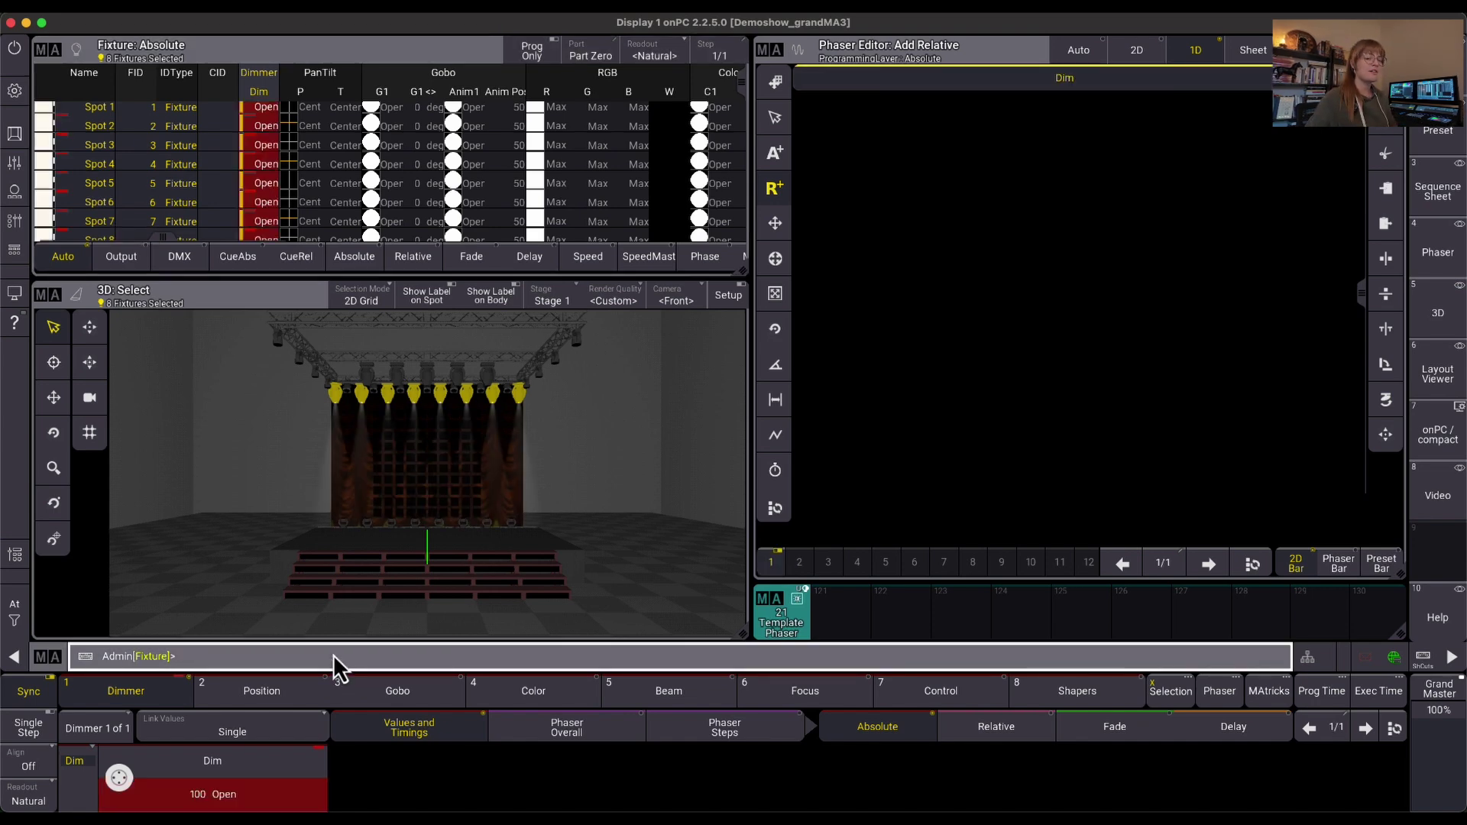
Step: Tilt the spots down to -35.74 on the Absolute layer, then switch to Relative
{"action": "left_click", "coordinate": [613, 740]}
{"action": "left_click", "coordinate": [981, 734]}
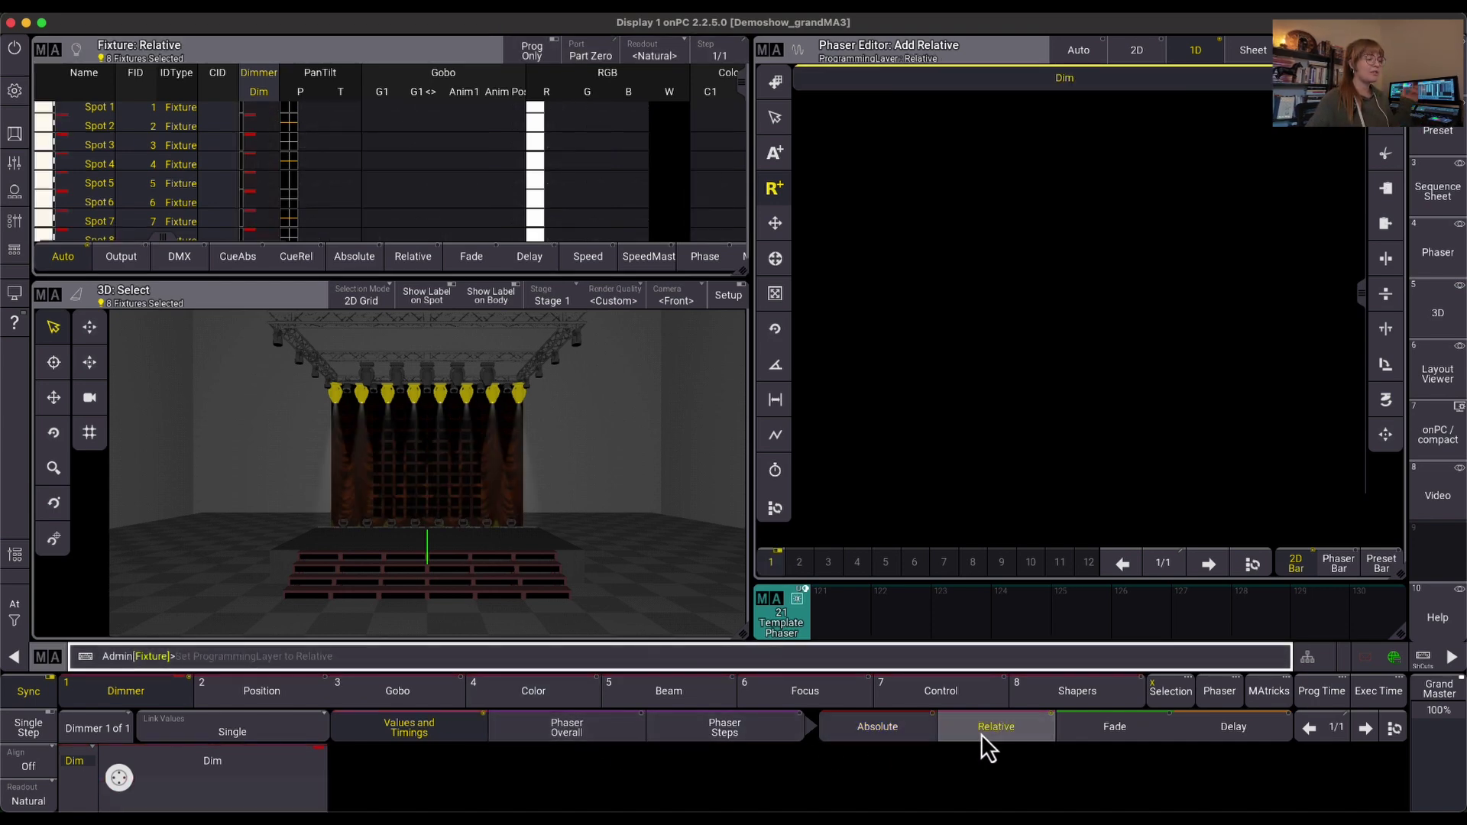
{"action": "left_click", "coordinate": [312, 692]}
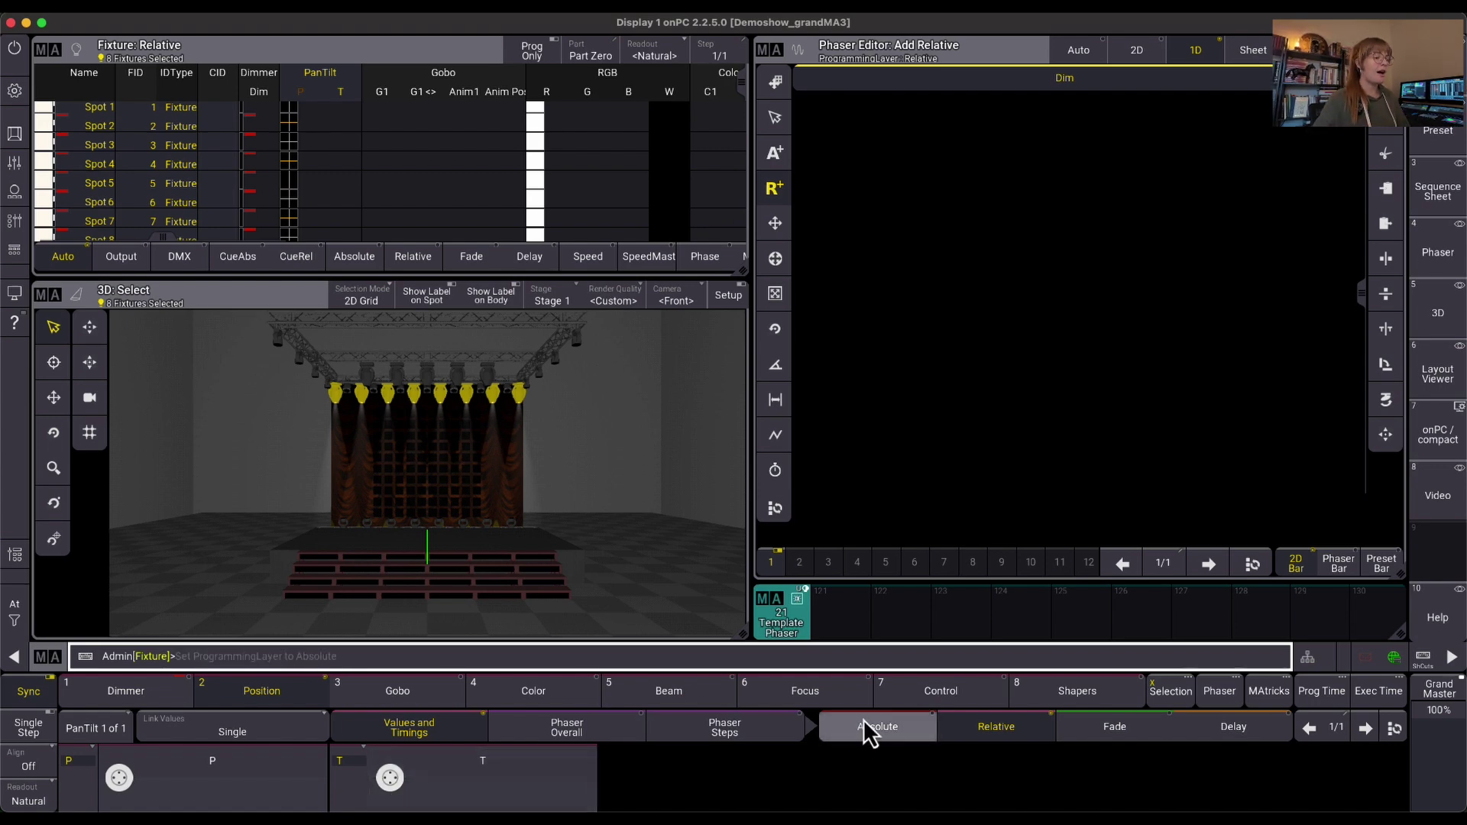
{"action": "left_click", "coordinate": [881, 731]}
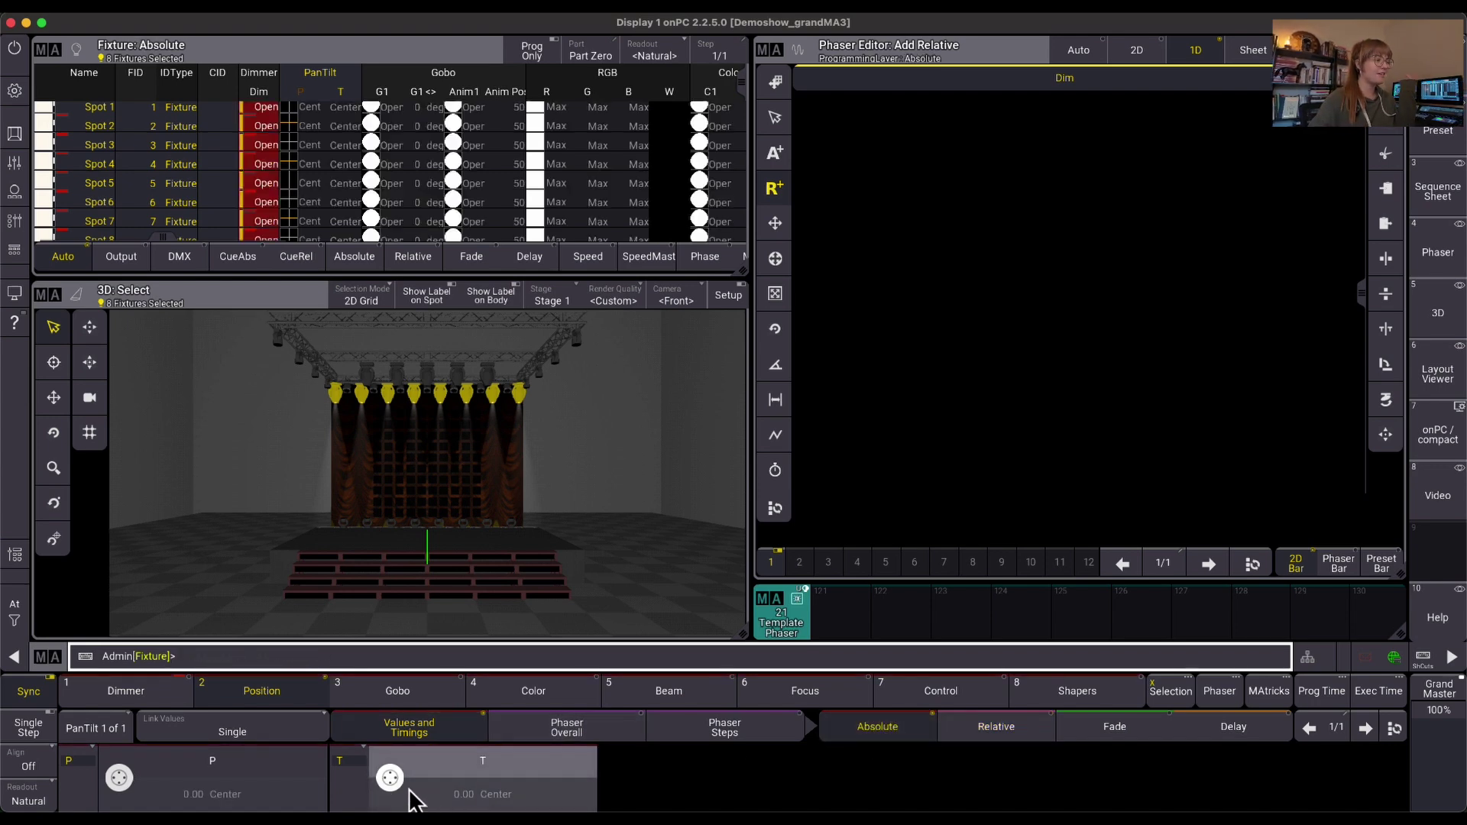
{"action": "scroll", "coordinate": [386, 795], "scroll_direction": "down", "scroll_amount": 10}
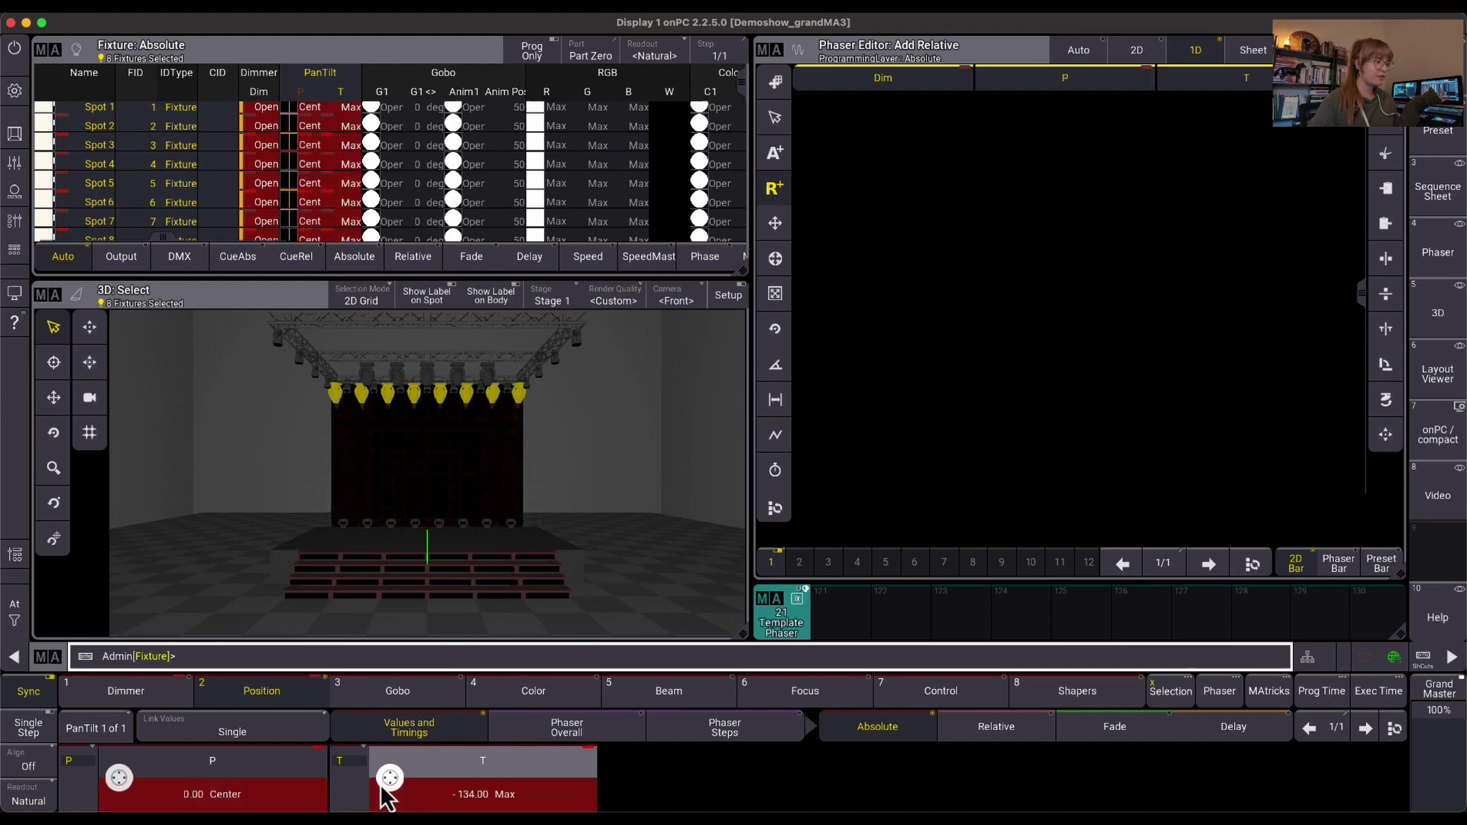
{"action": "scroll", "coordinate": [386, 795], "scroll_direction": "up", "scroll_amount": 9}
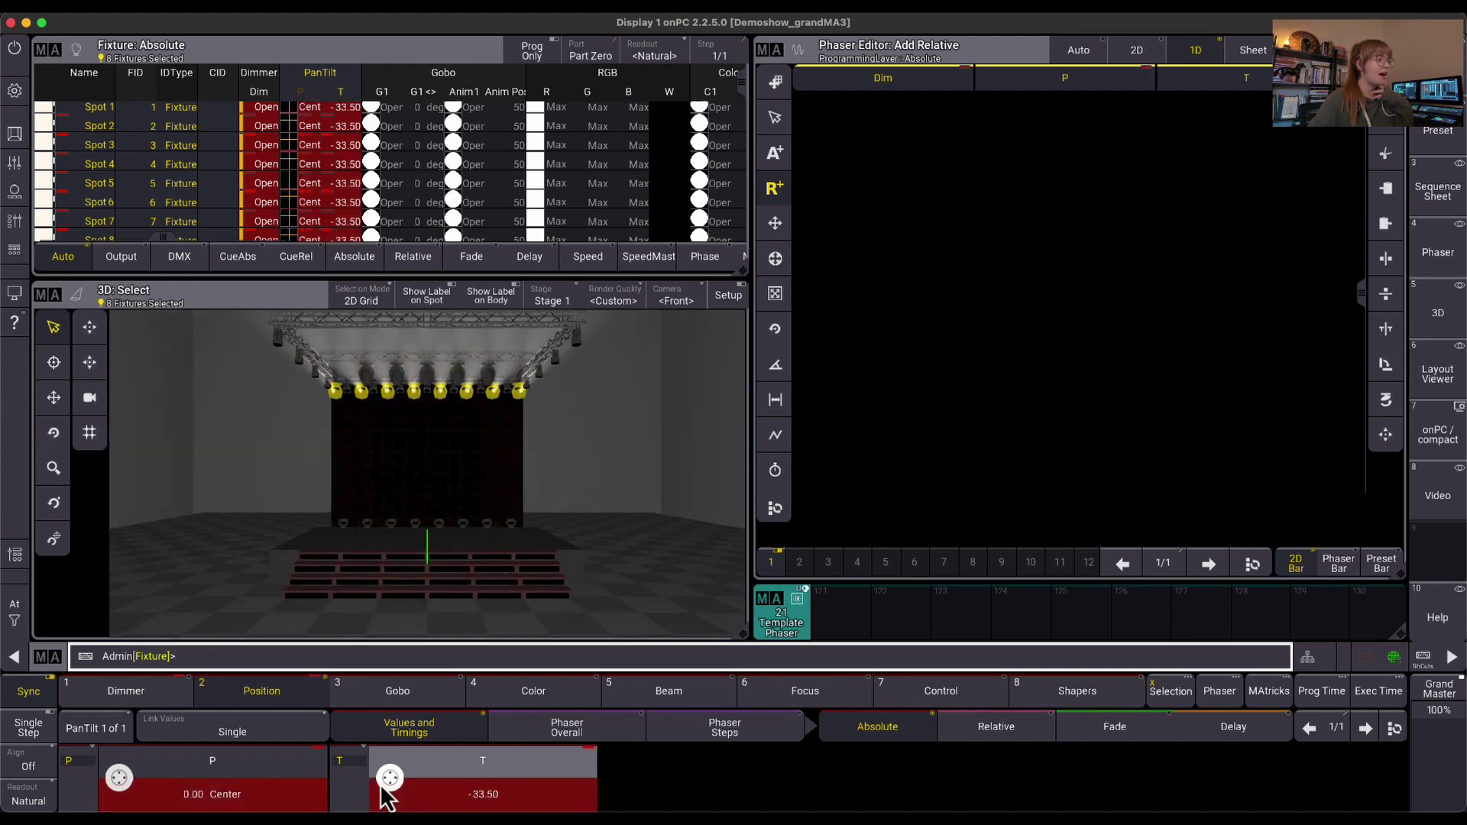
{"action": "scroll", "coordinate": [386, 794], "scroll_direction": "down", "scroll_amount": 2}
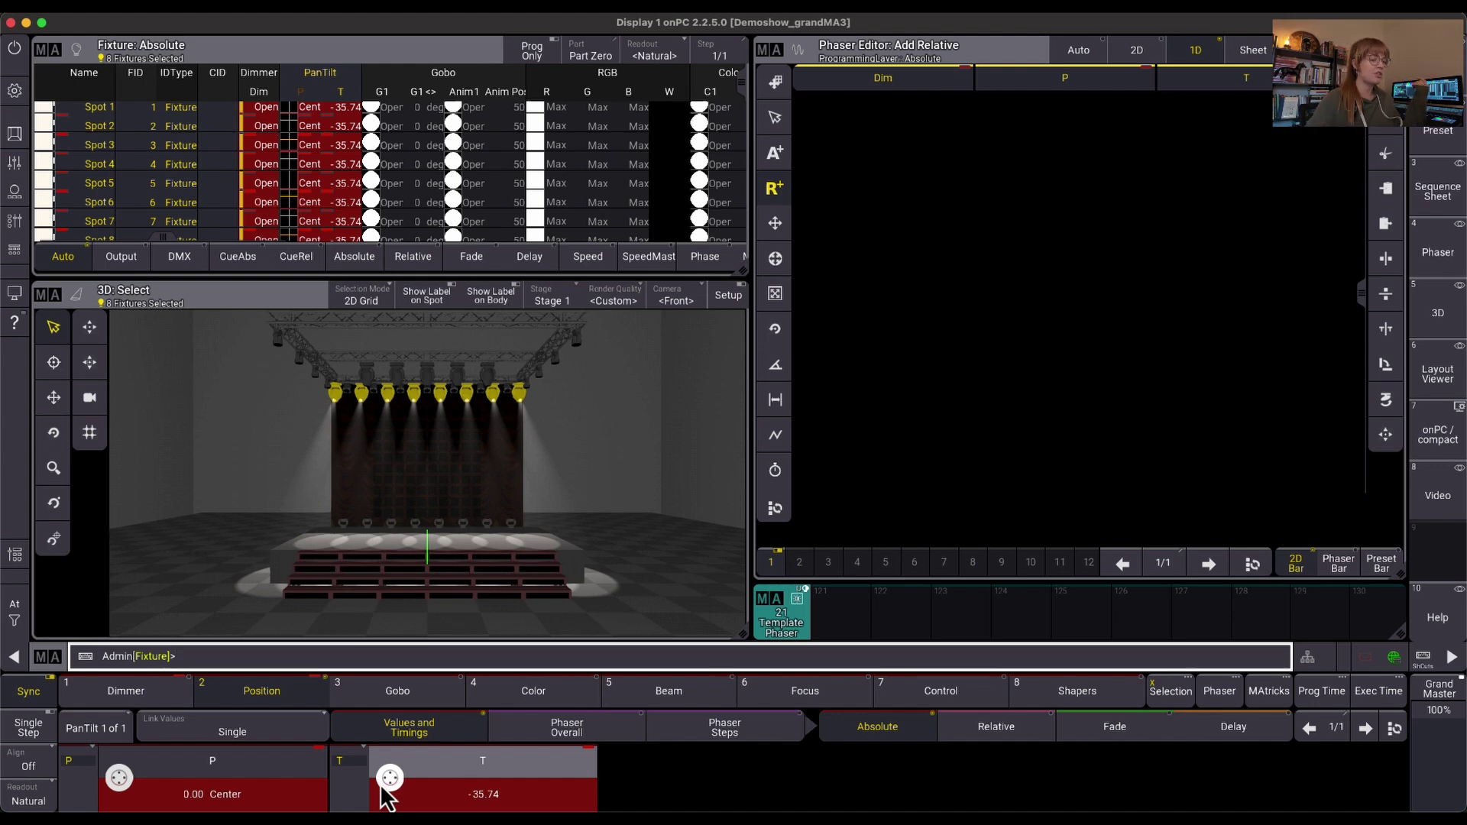
{"action": "left_click", "coordinate": [1009, 724]}
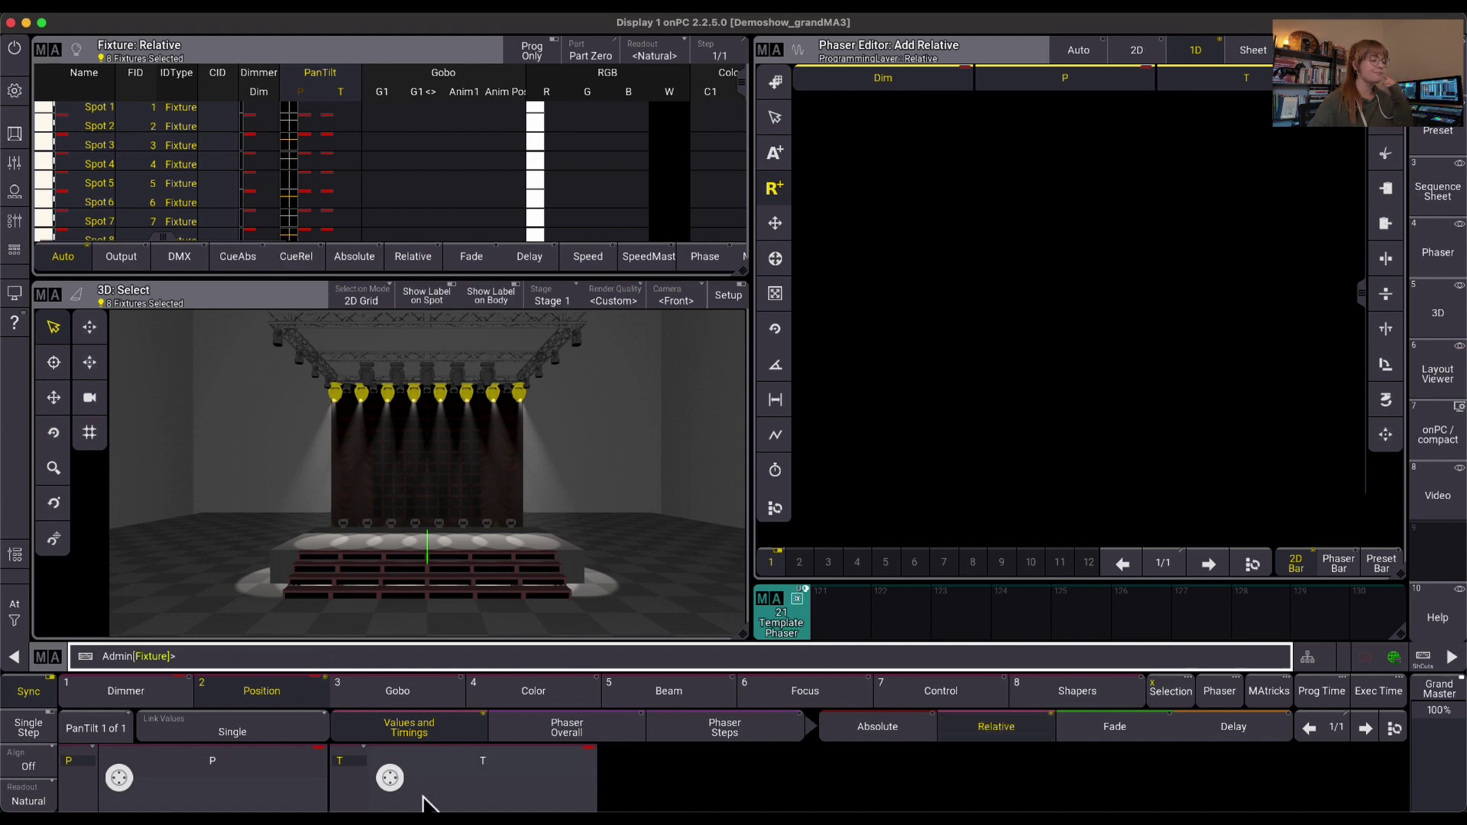
Step: Give phaser step 1 a relative pan offset of 30 and add a second step
{"action": "left_click", "coordinate": [121, 795]}
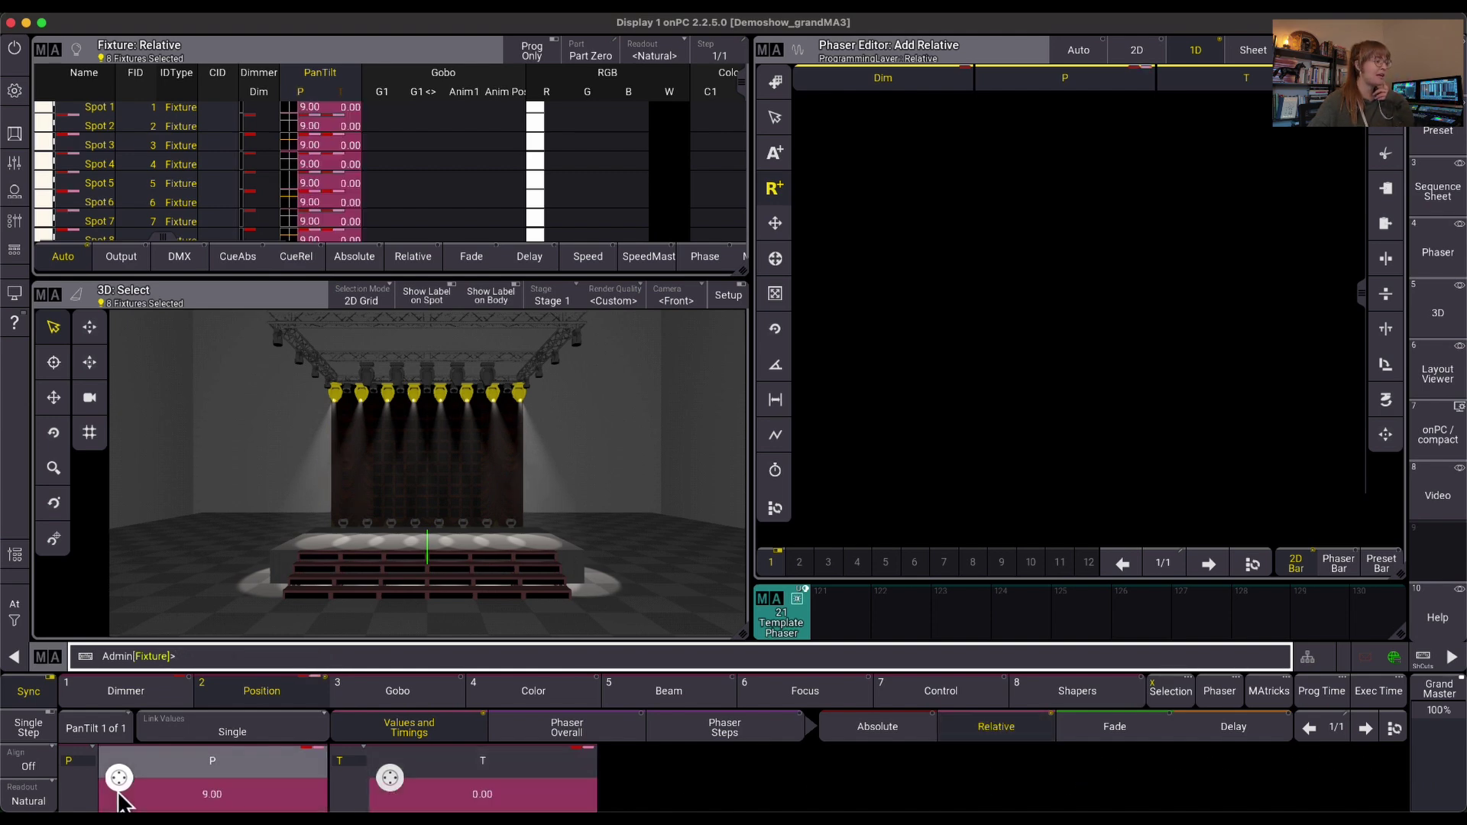
{"action": "scroll", "coordinate": [121, 796], "scroll_direction": "up", "scroll_amount": 5}
{"action": "scroll", "coordinate": [121, 800], "scroll_direction": "up", "scroll_amount": 3}
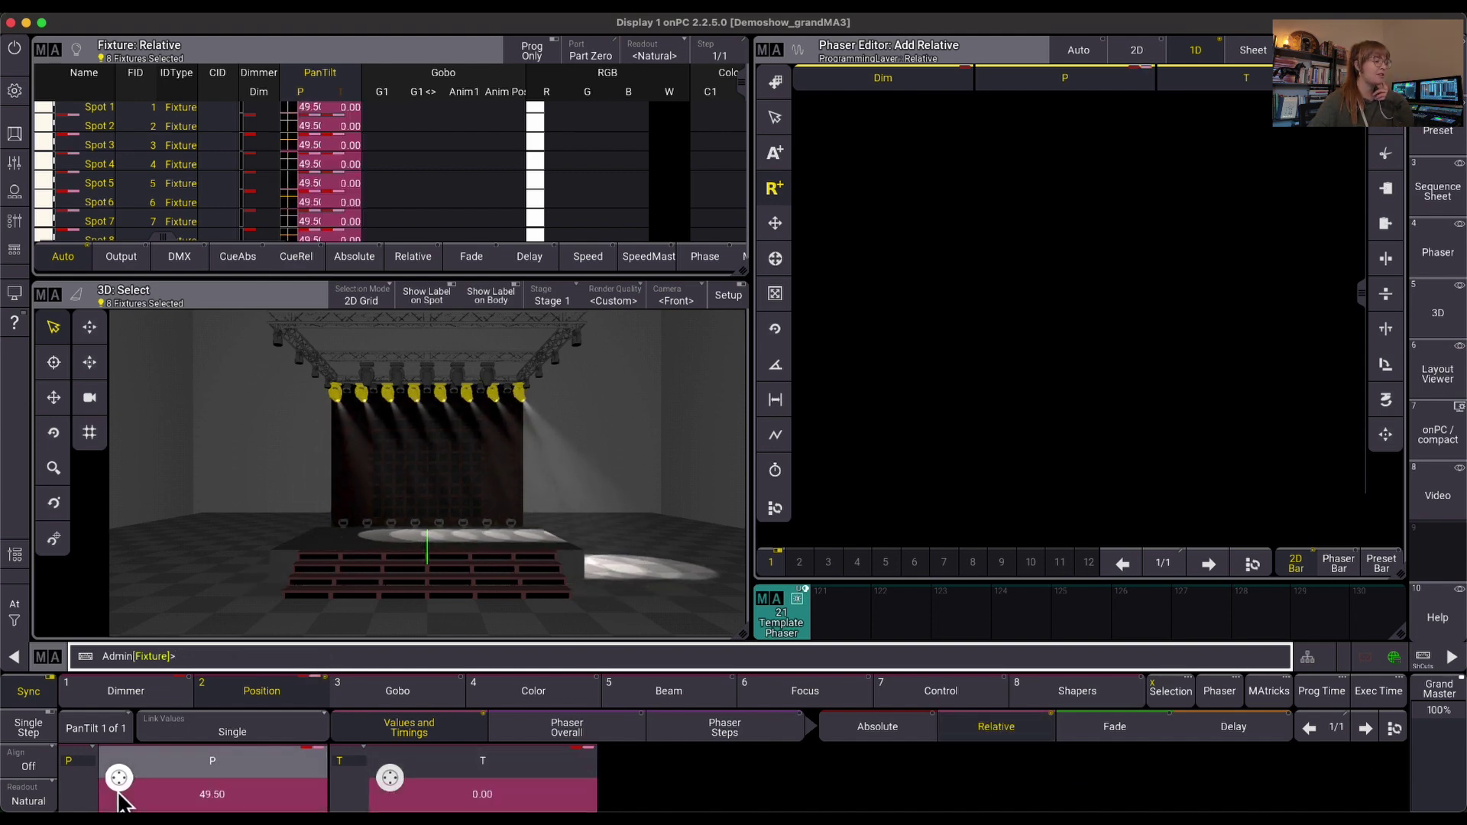
{"action": "scroll", "coordinate": [121, 801], "scroll_direction": "down", "scroll_amount": 2}
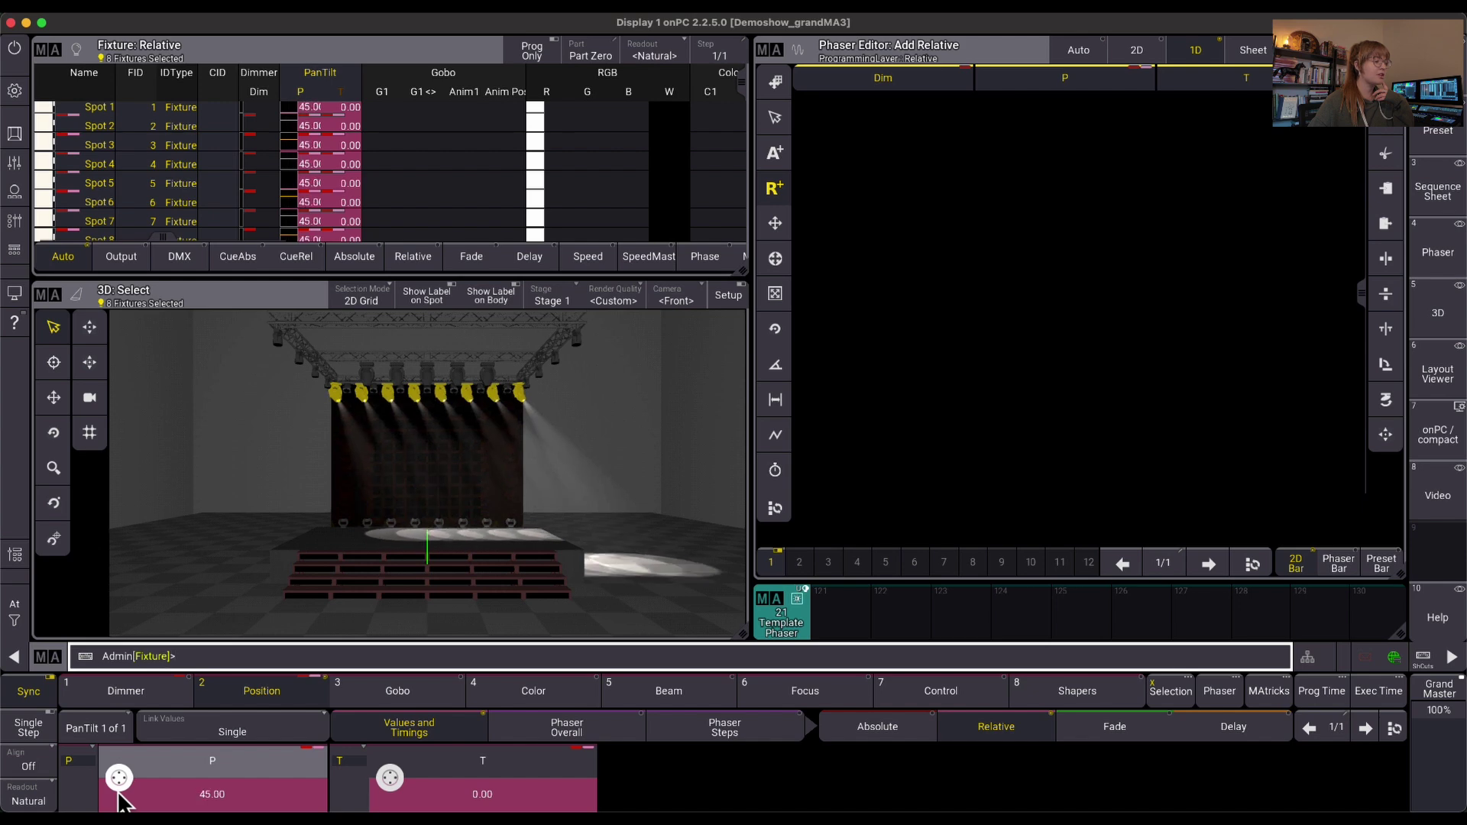
{"action": "scroll", "coordinate": [121, 801], "scroll_direction": "down", "scroll_amount": 1}
{"action": "left_click", "coordinate": [196, 799]}
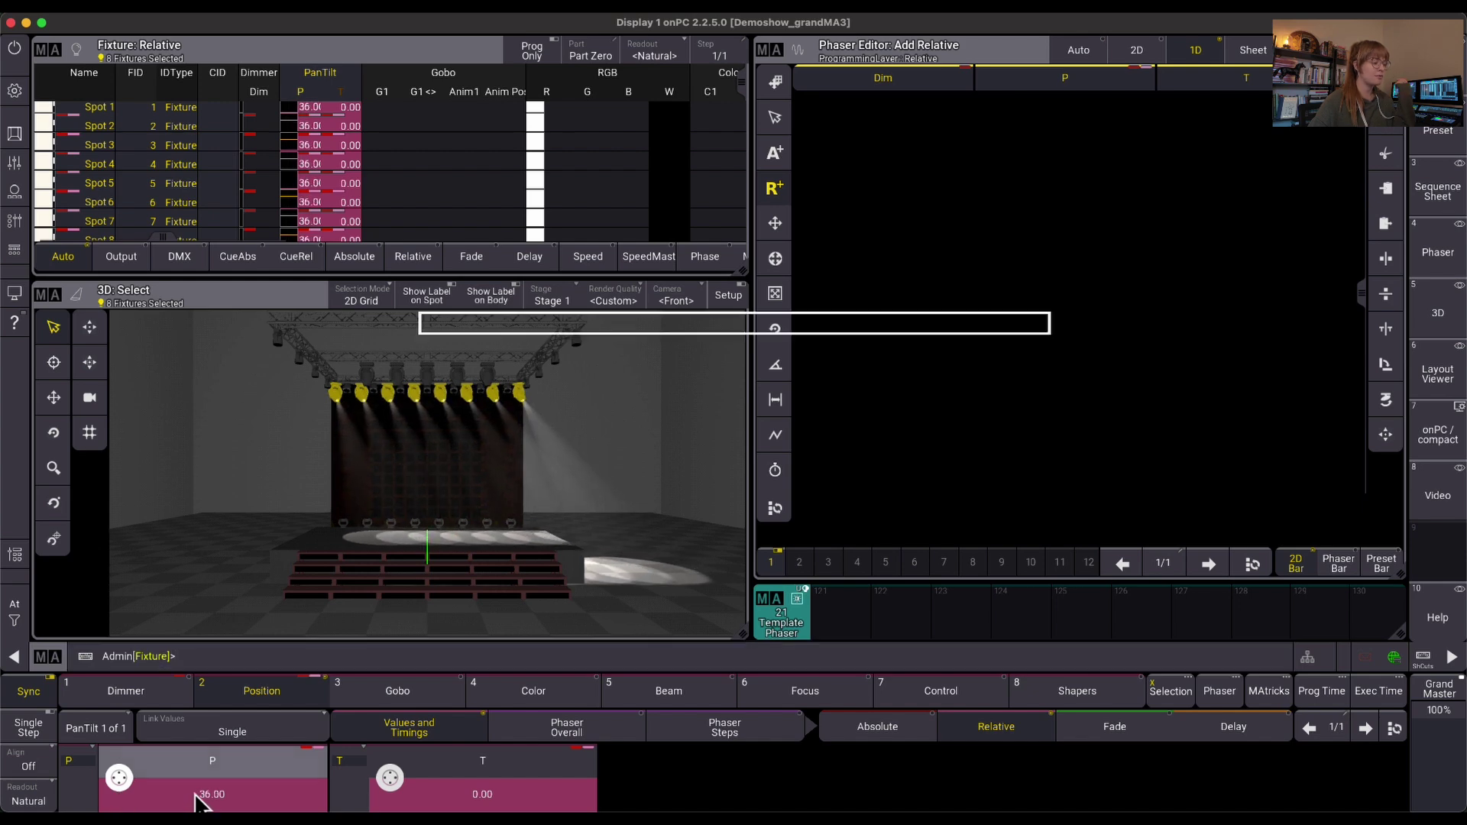
{"action": "key", "text": "Return"}
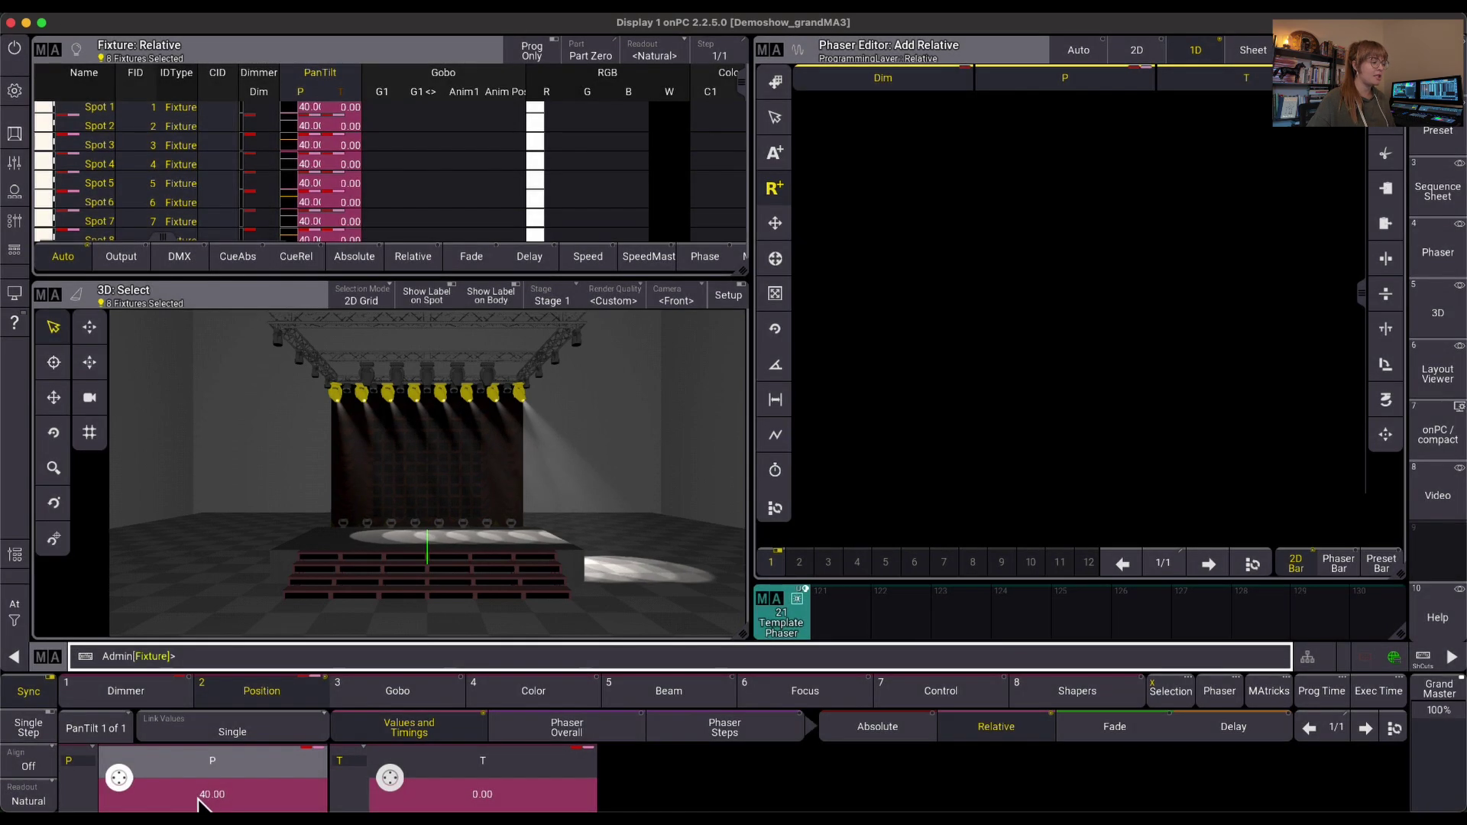
{"action": "left_click", "coordinate": [198, 799]}
{"action": "type", "text": "30"}
{"action": "key", "text": "Return"}
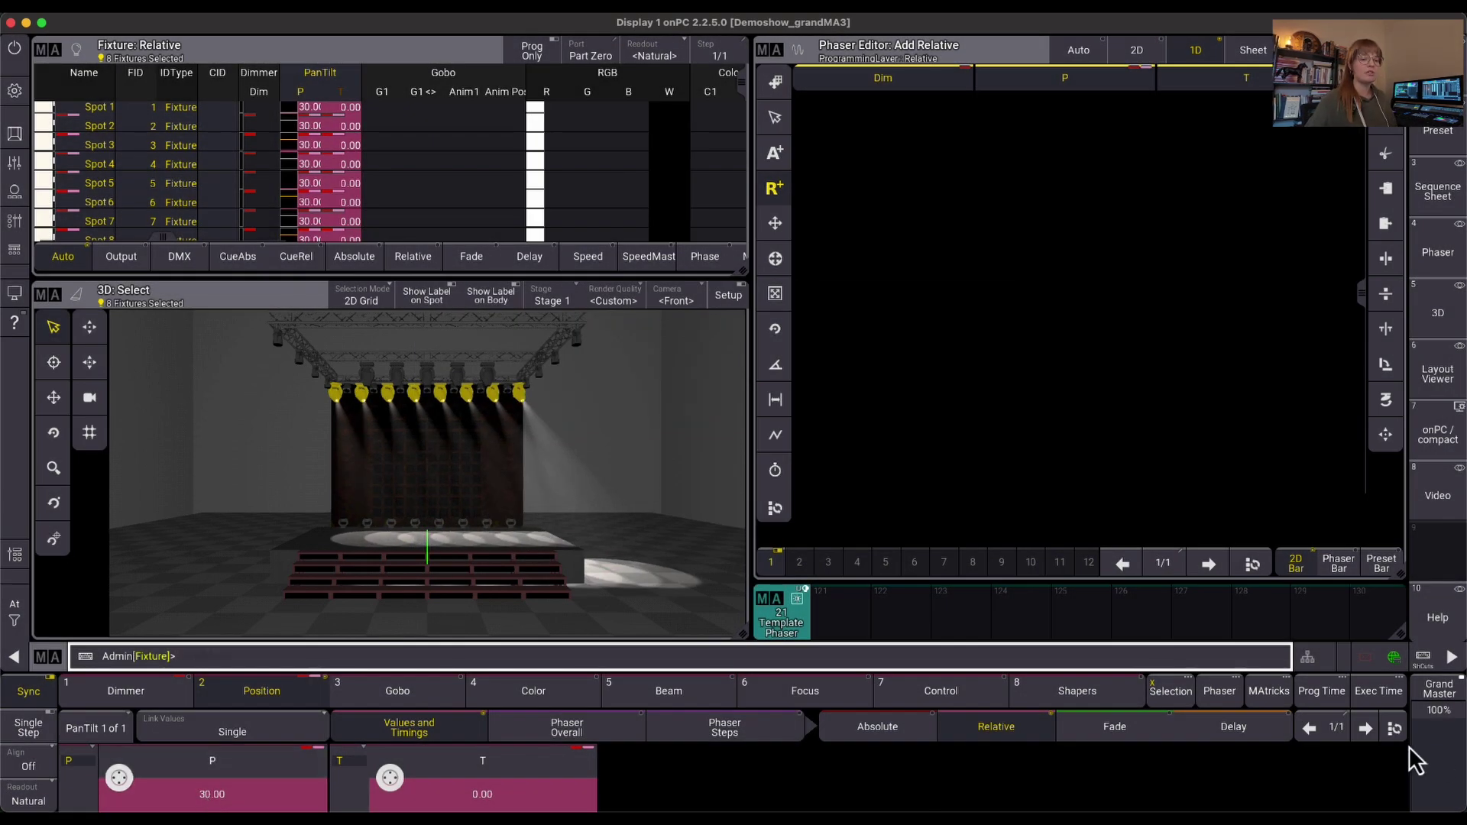
{"action": "left_click", "coordinate": [1365, 728]}
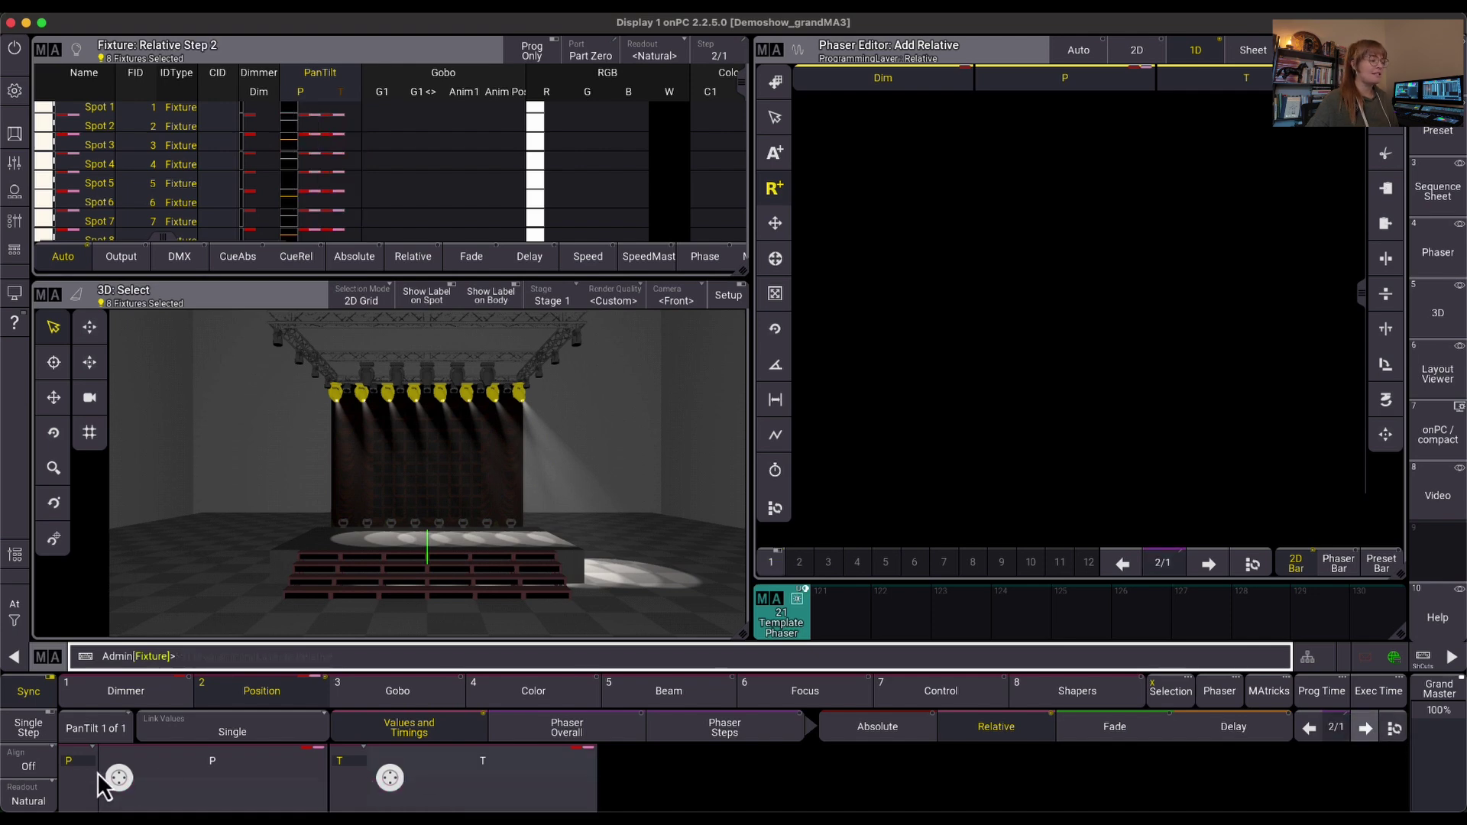
Step: Set step 2's relative pan offset to -30
{"action": "left_click", "coordinate": [203, 796]}
{"action": "type", "text": "-3"}
{"action": "key", "text": "Return"}
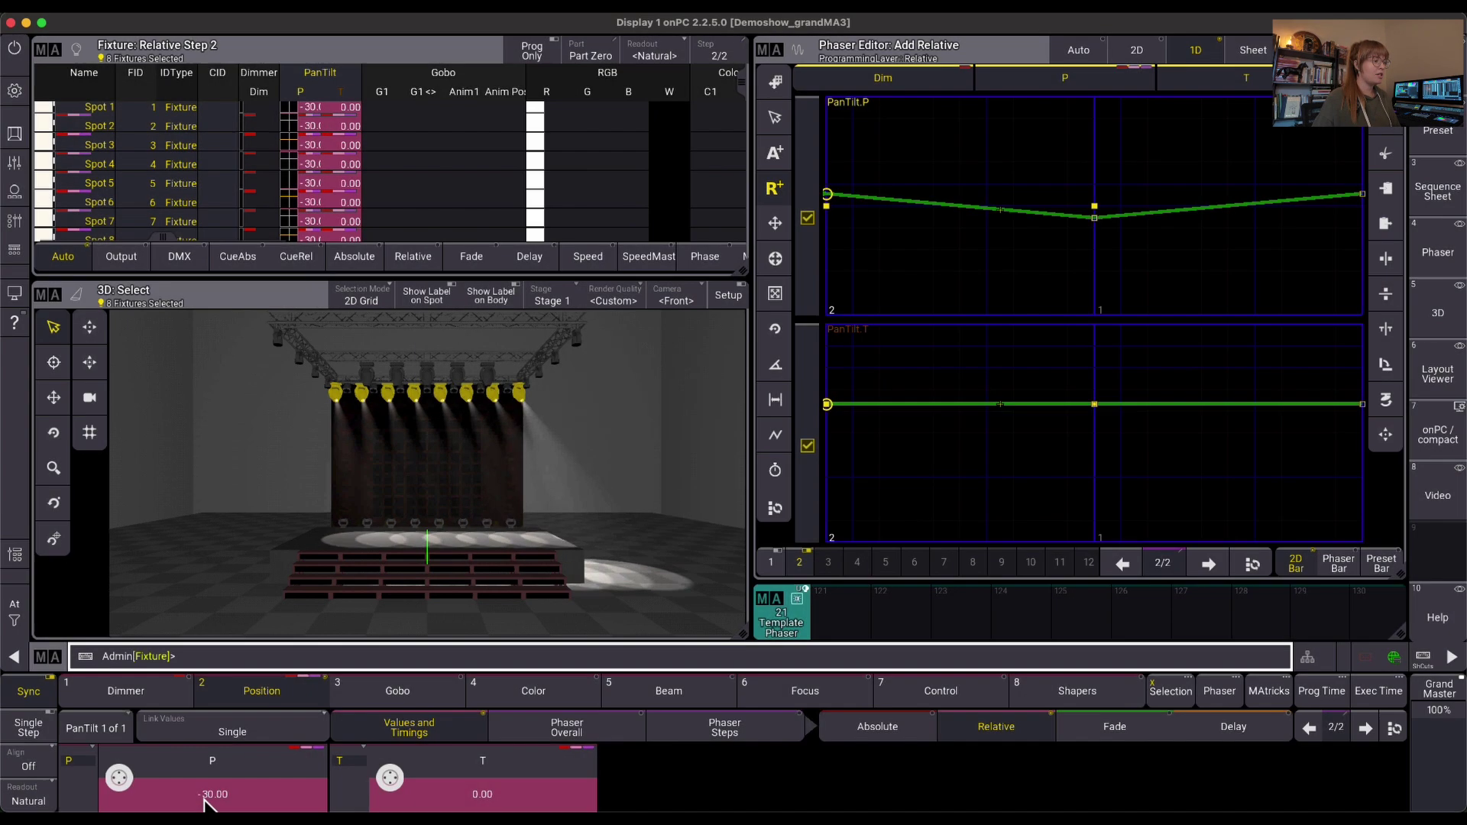
Step: Close the dimmer to an absolute 0 in step 2
{"action": "left_click", "coordinate": [924, 725]}
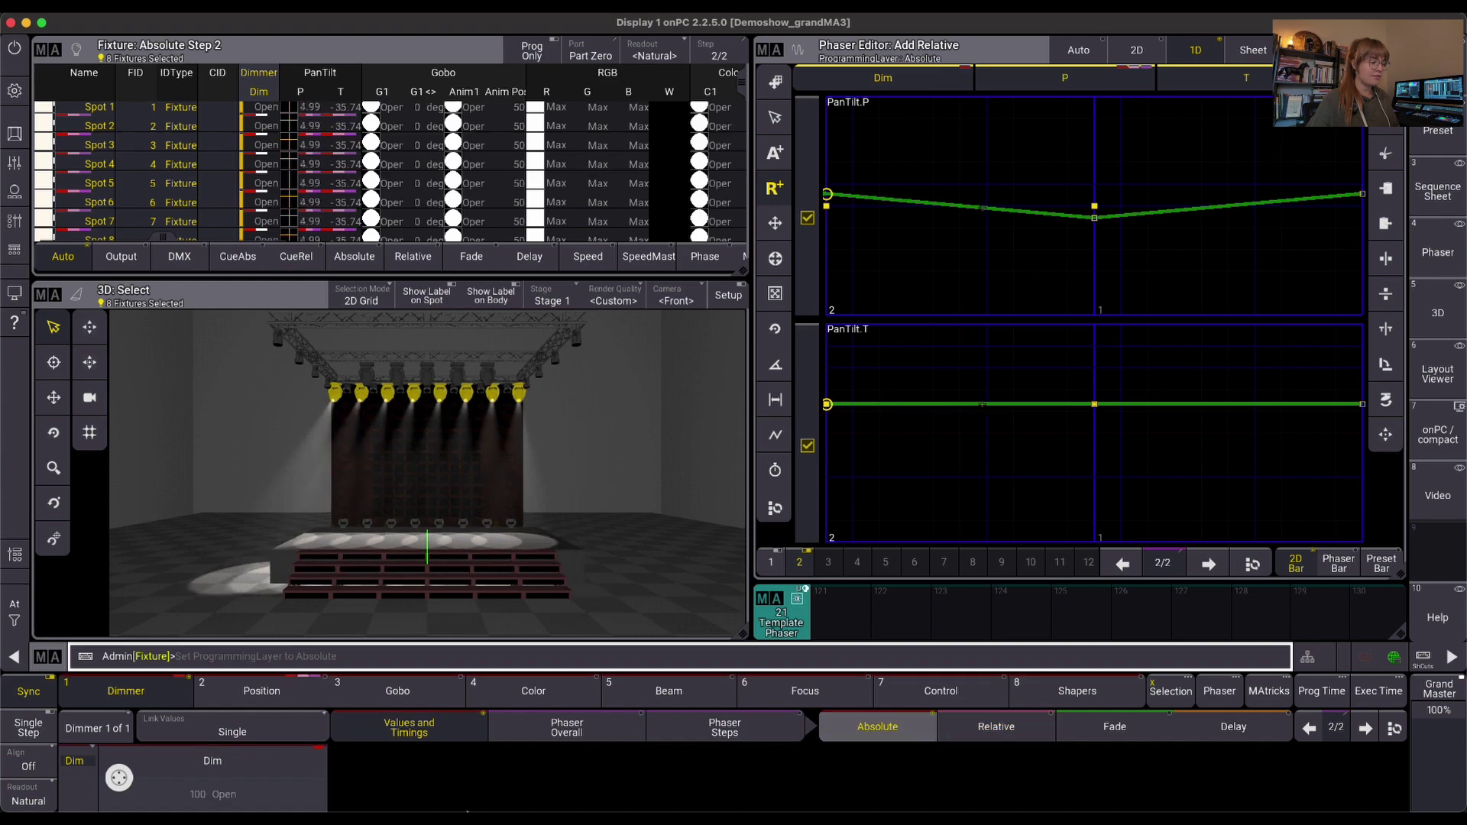
{"action": "left_click", "coordinate": [277, 810]}
{"action": "type", "text": "0"}
{"action": "key", "text": "Return"}
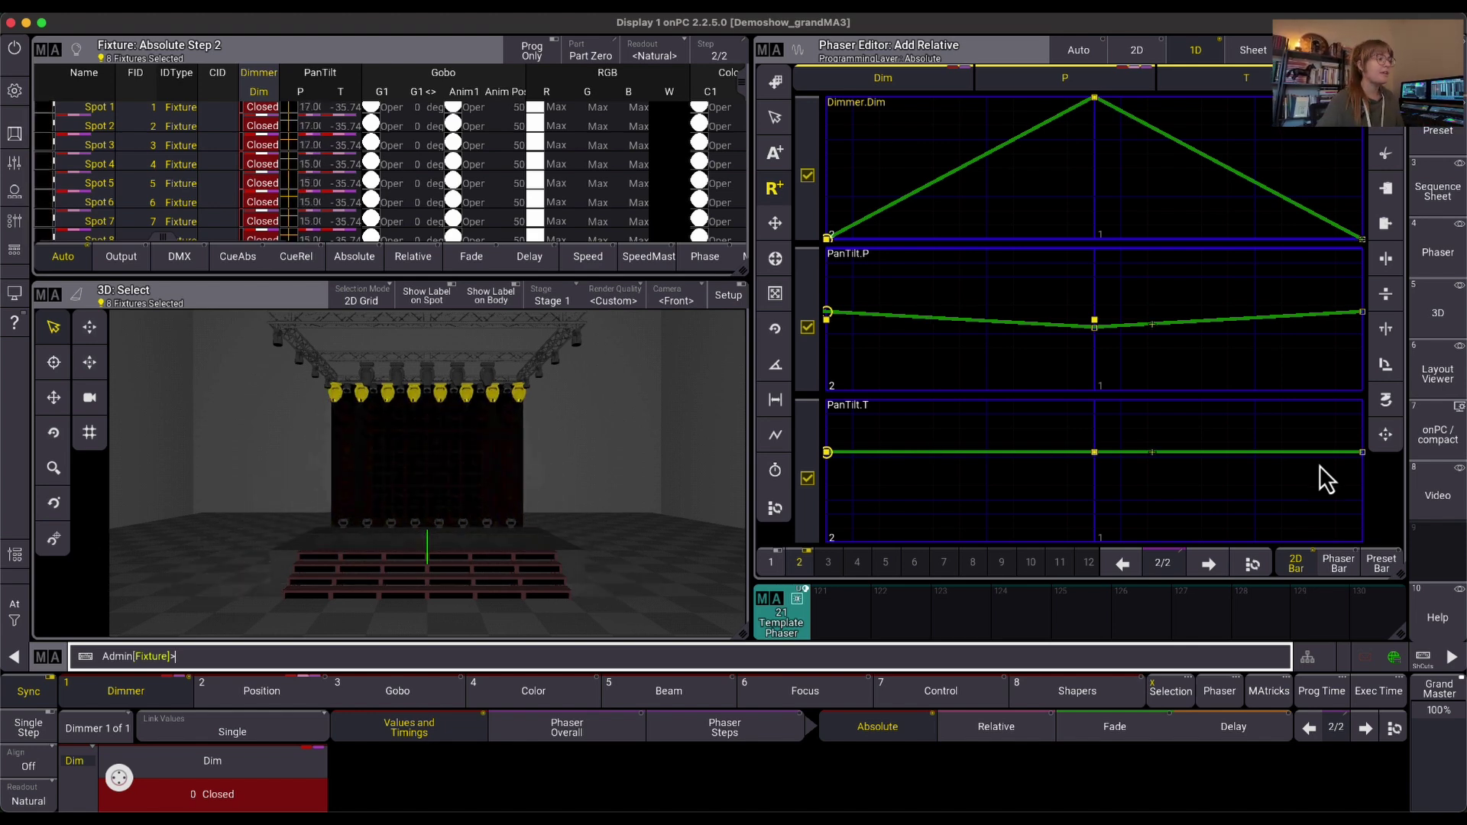
{"action": "left_click", "coordinate": [1209, 696]}
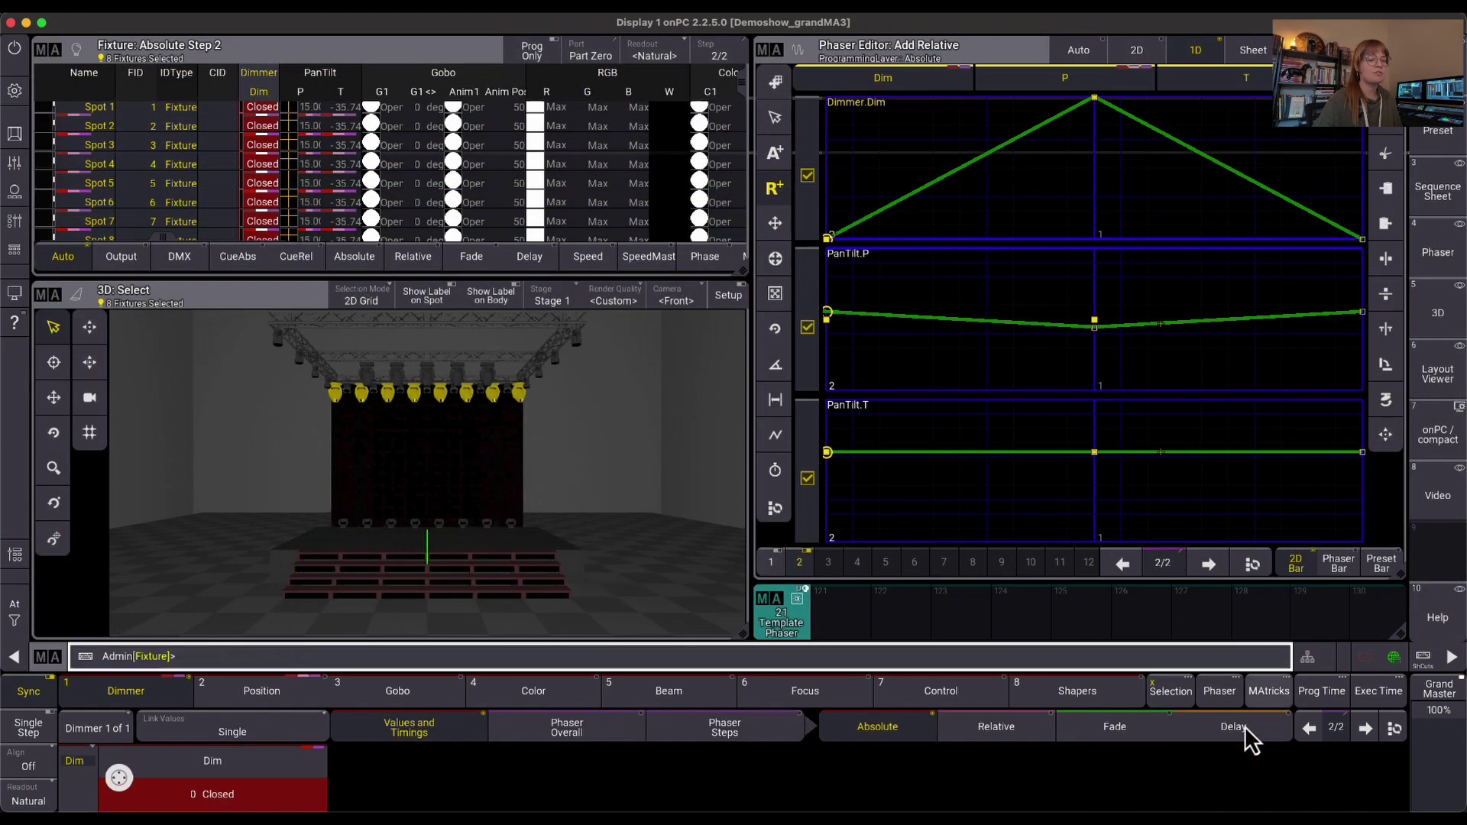
Step: Set the MAtricks Speed From X to 15 BPM
{"action": "left_click", "coordinate": [1257, 692]}
{"action": "left_click", "coordinate": [654, 526]}
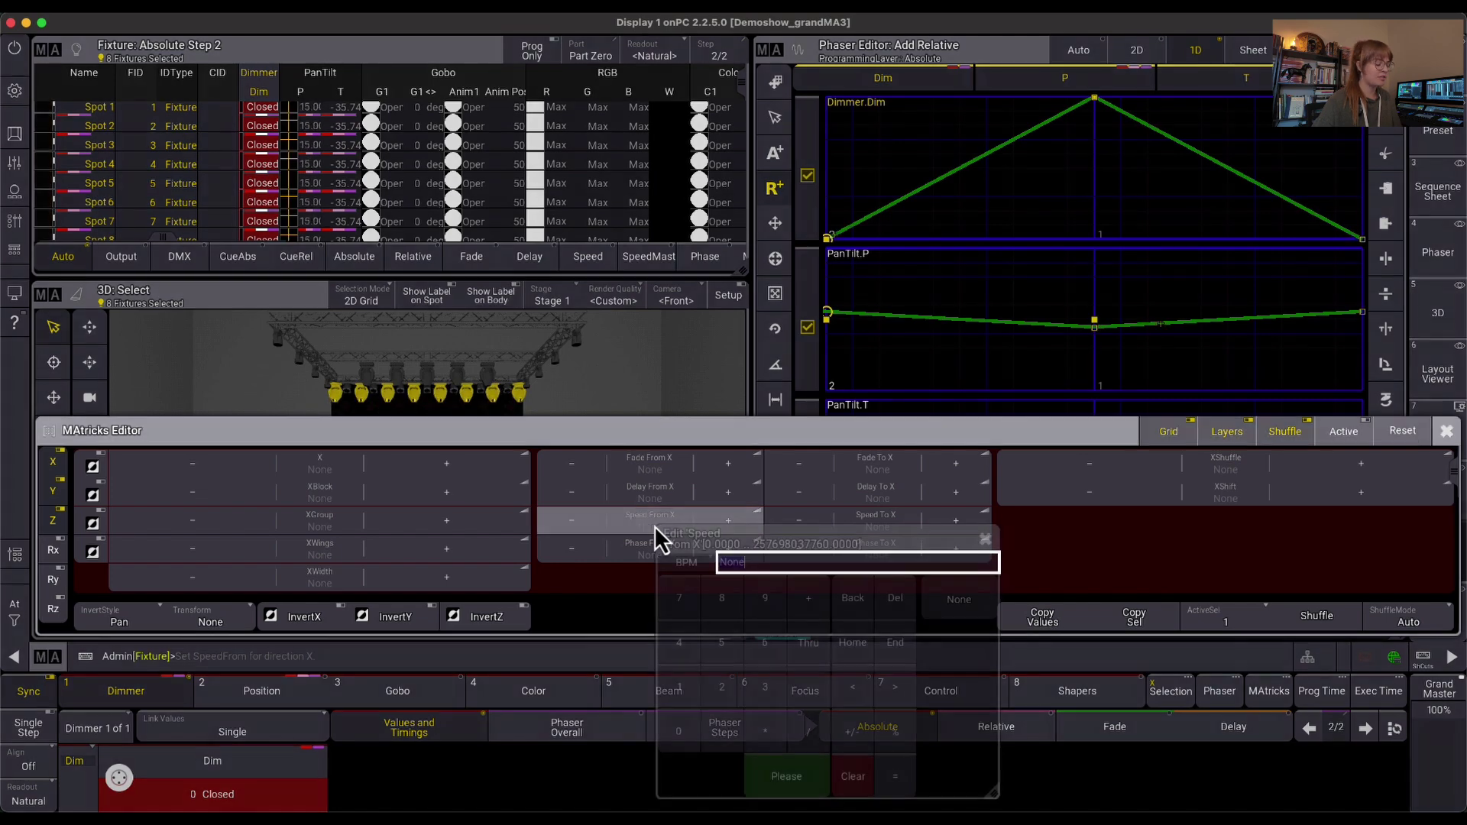
{"action": "type", "text": "15"}
{"action": "key", "text": "Return"}
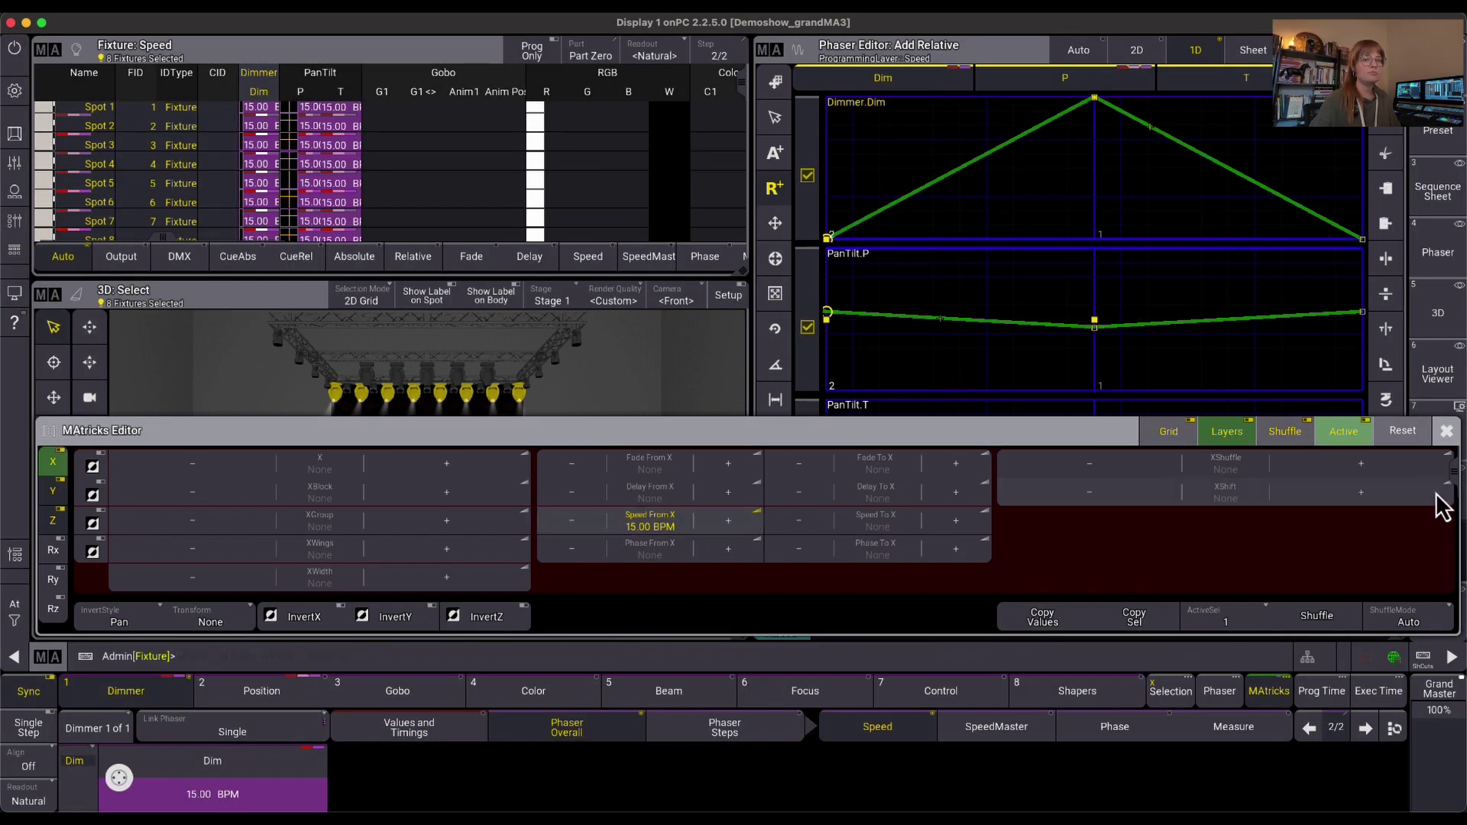
{"action": "left_click", "coordinate": [1446, 431]}
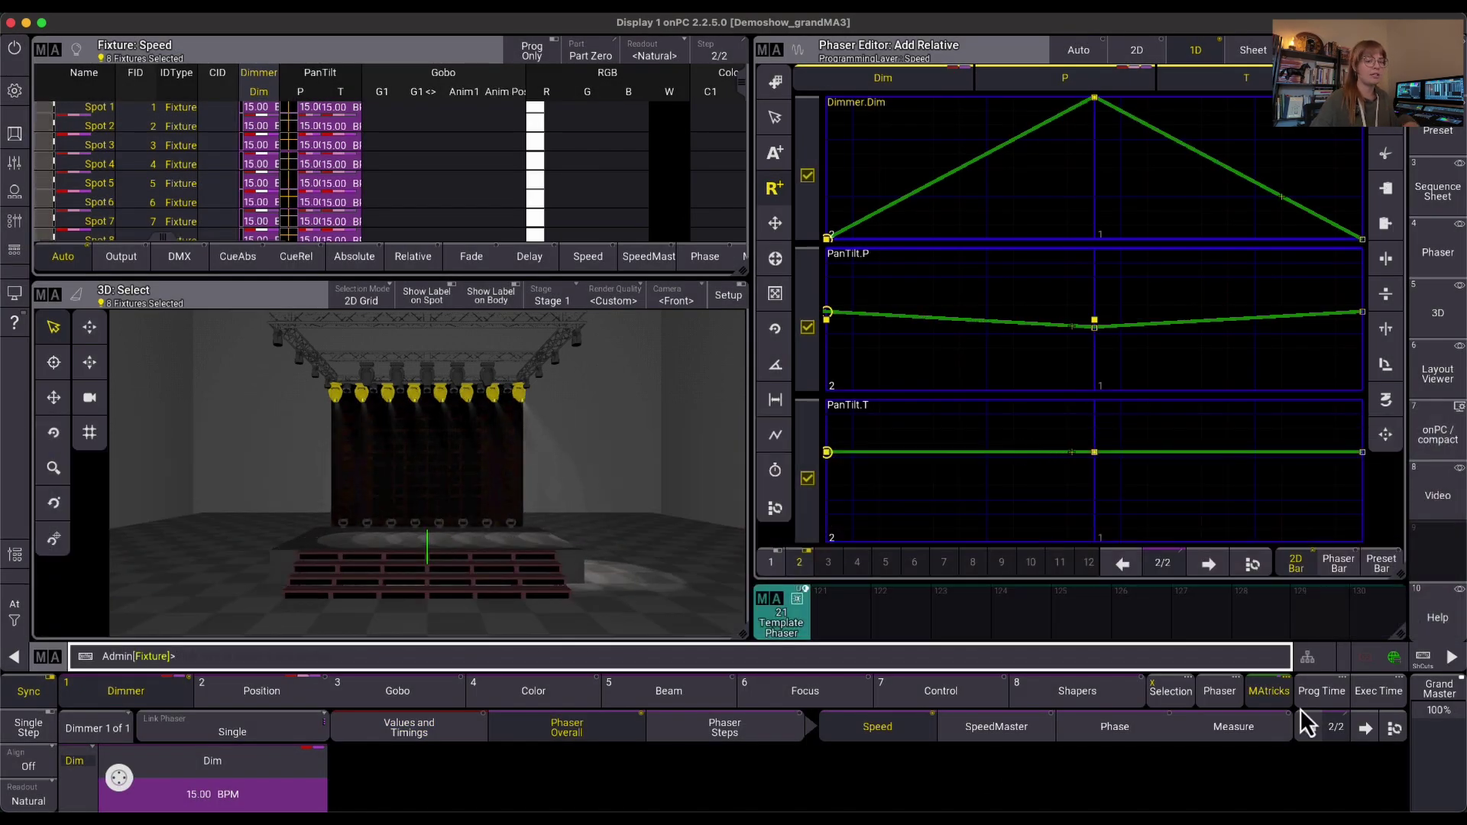
Step: Change the MAtricks Speed From X to 20 BPM
{"action": "left_click", "coordinate": [1271, 697]}
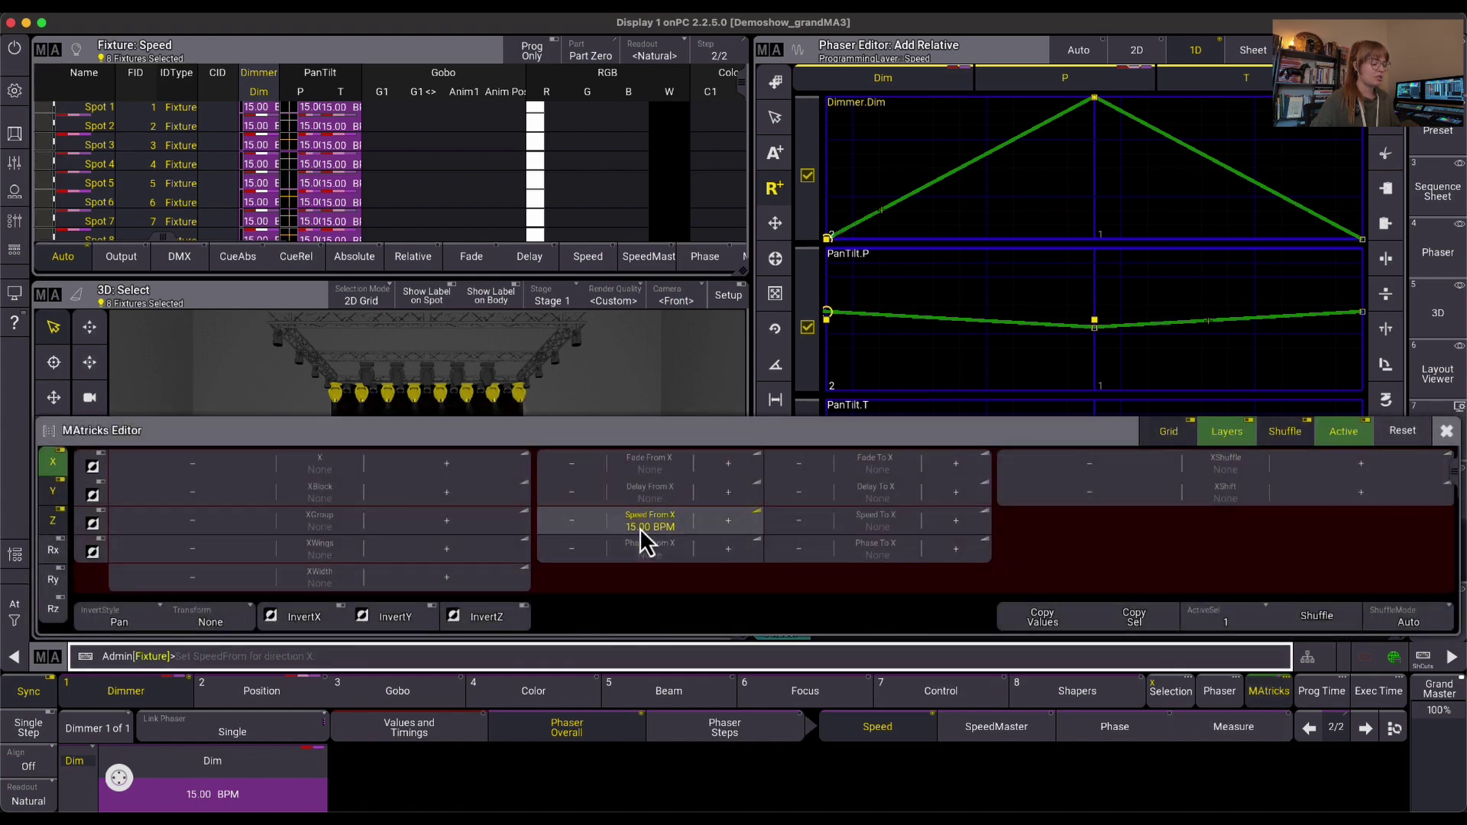
{"action": "left_click", "coordinate": [671, 524]}
{"action": "type", "text": "20"}
{"action": "key", "text": "Return"}
{"action": "key", "text": "Escape"}
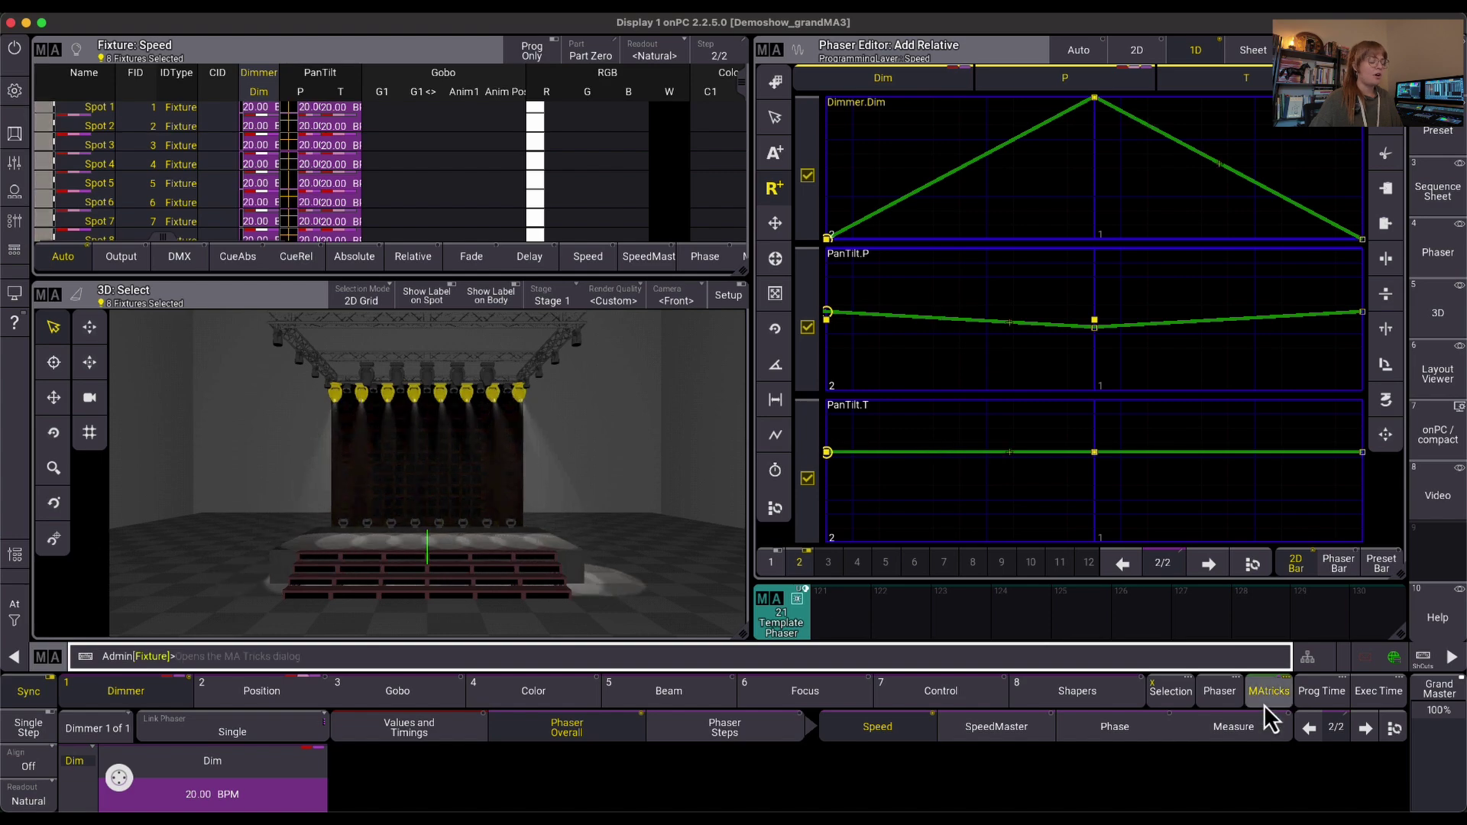
Step: Set the MAtricks Speed From X to 30 BPM
{"action": "left_click", "coordinate": [1265, 697]}
{"action": "left_click", "coordinate": [657, 521]}
{"action": "type", "text": "30"}
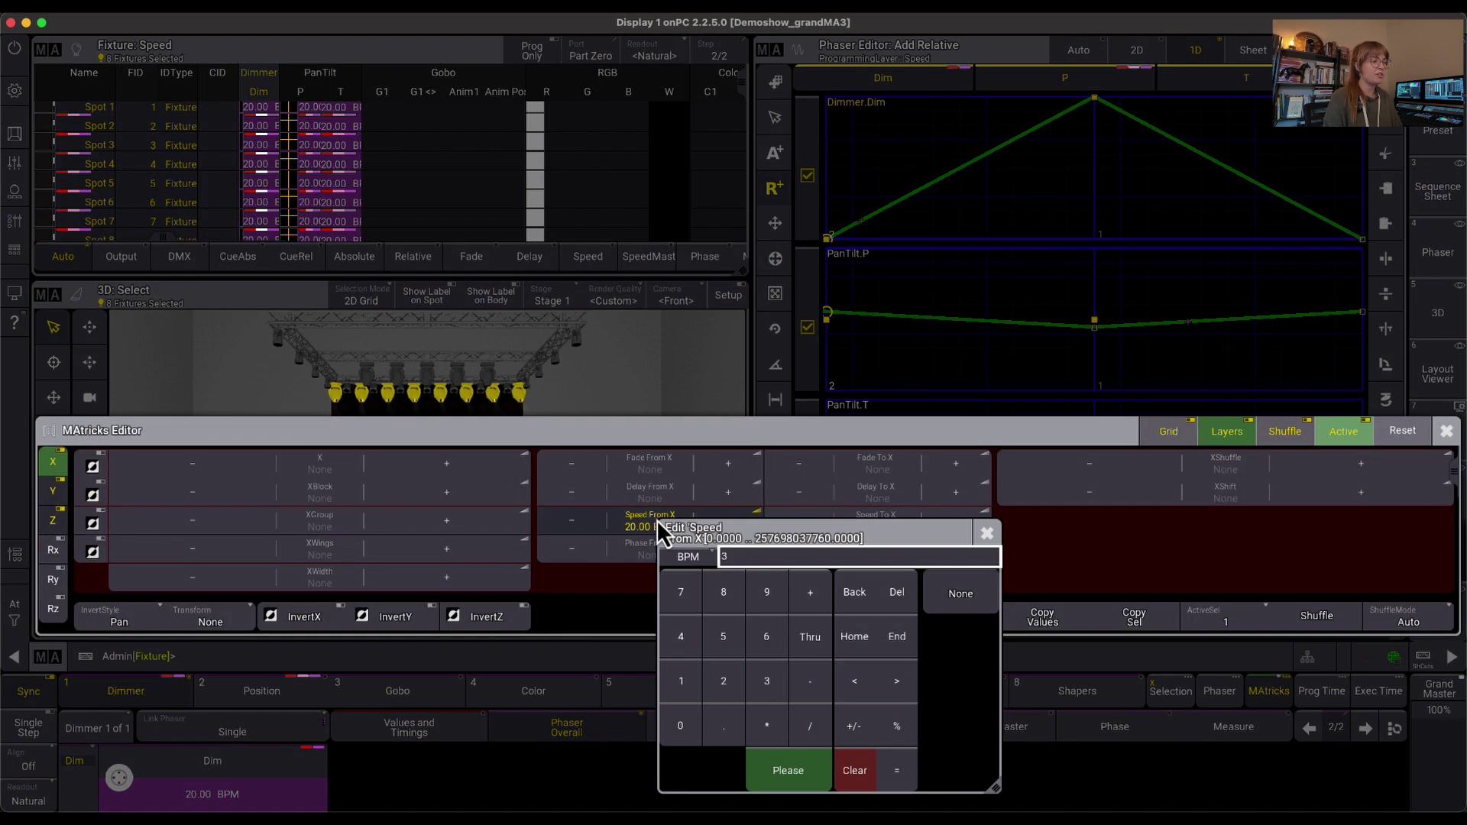
{"action": "key", "text": "Return"}
{"action": "key", "text": "Escape"}
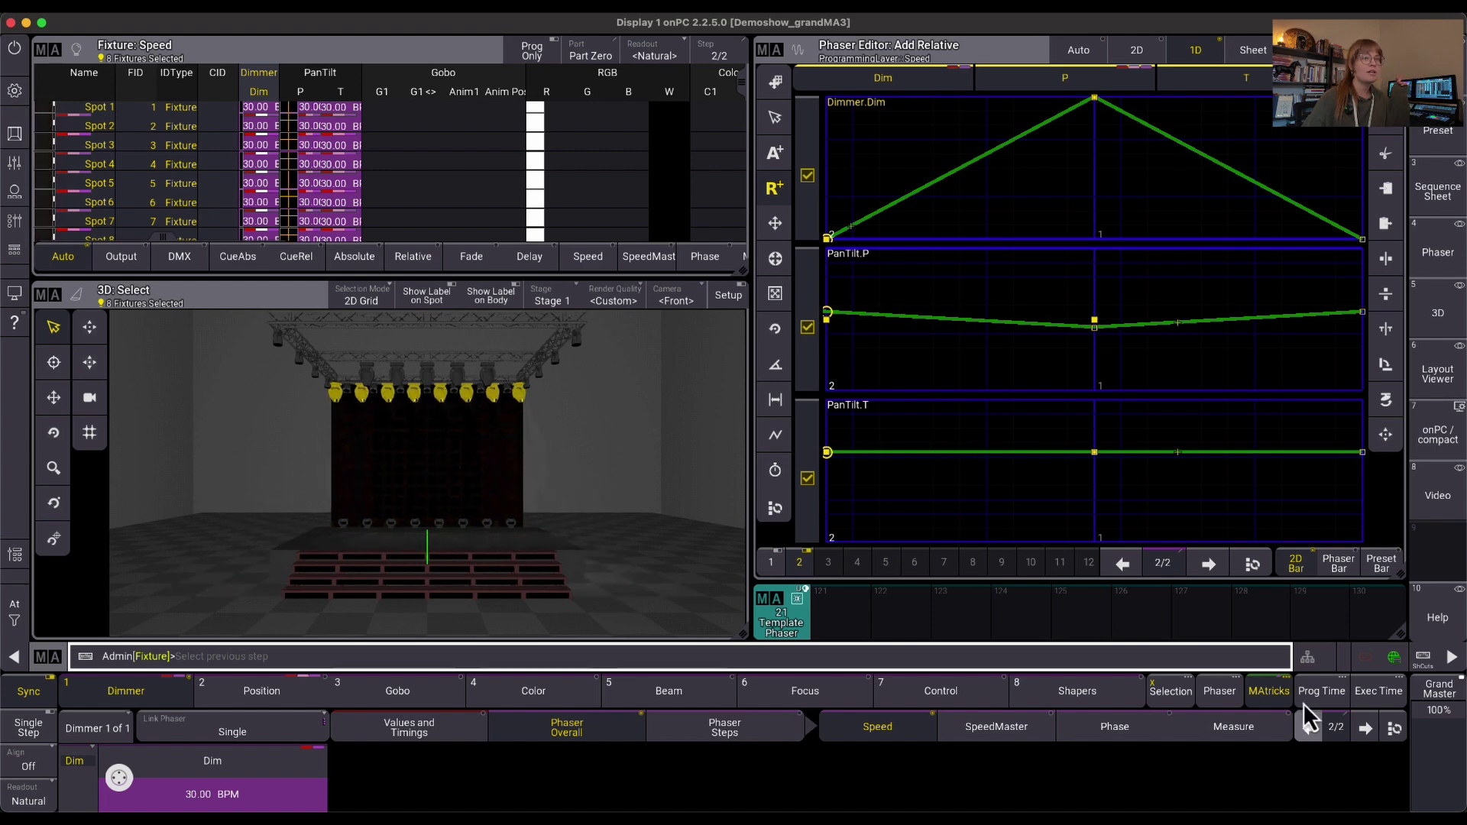
Step: Link phaser edits AtFilter and turn step 2's Width down to about 26%
{"action": "left_click", "coordinate": [746, 740]}
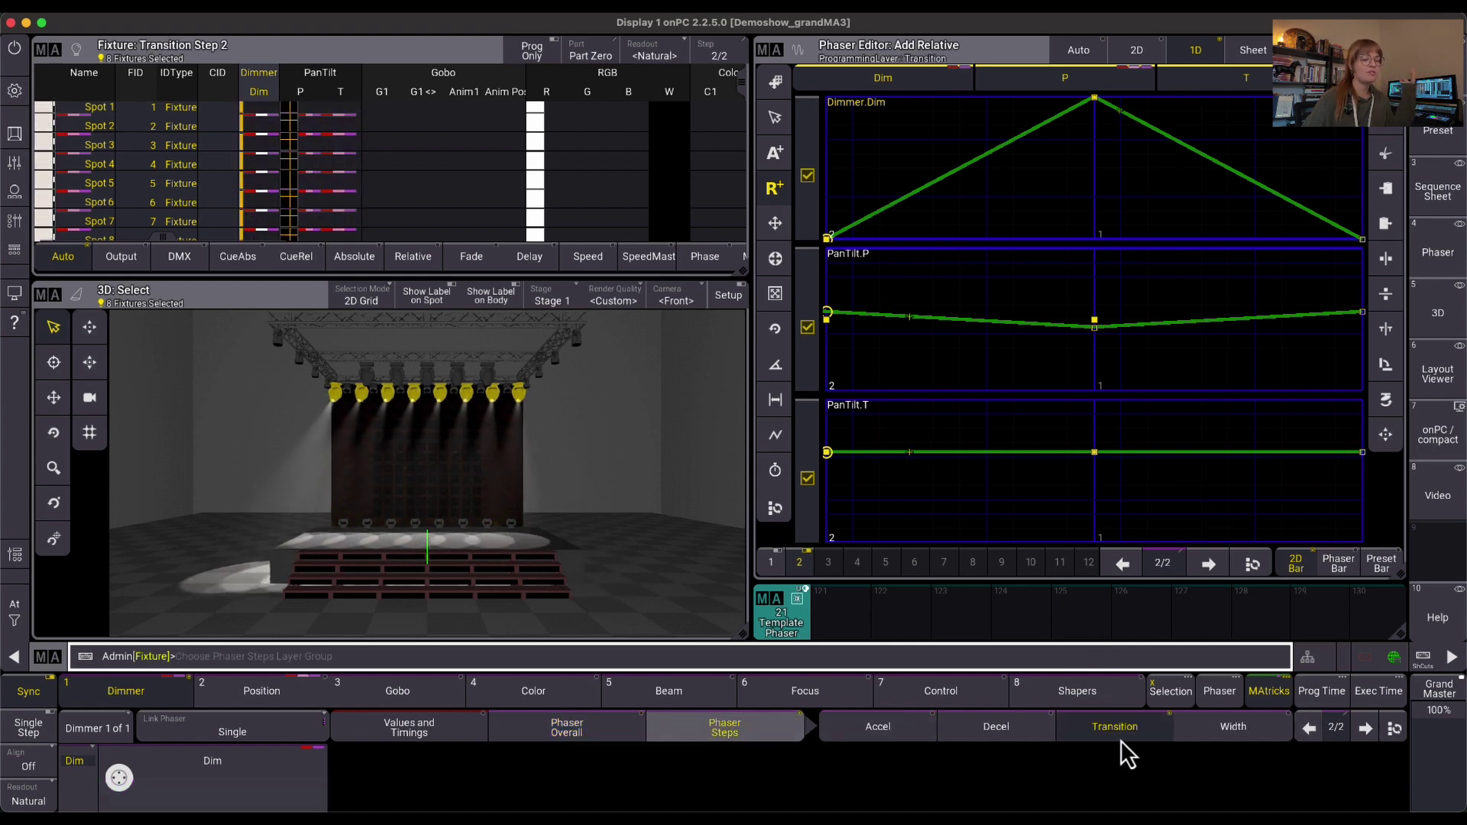
{"action": "left_click", "coordinate": [1222, 730]}
{"action": "left_click", "coordinate": [267, 732]}
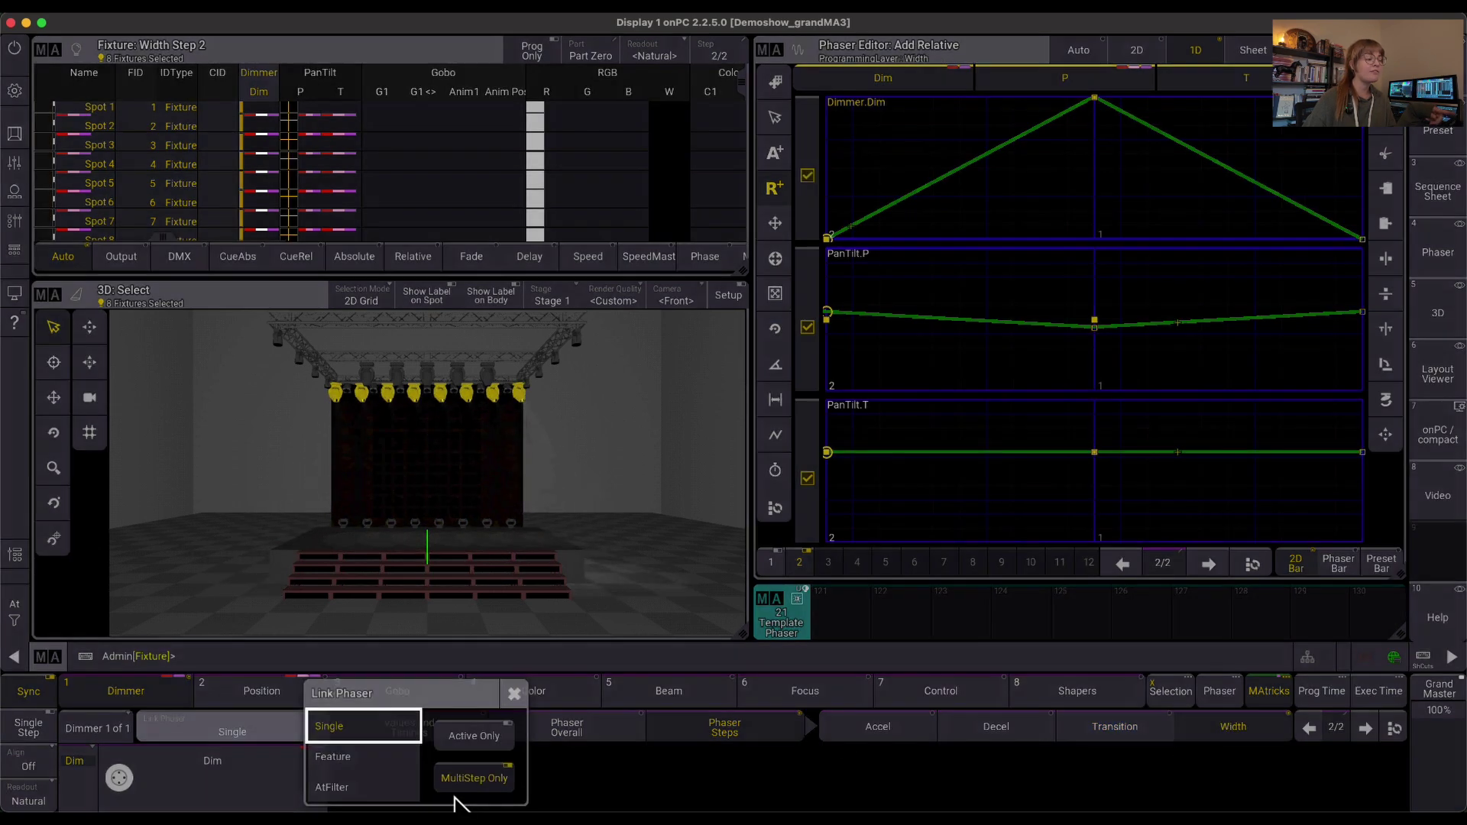
{"action": "left_click", "coordinate": [393, 797]}
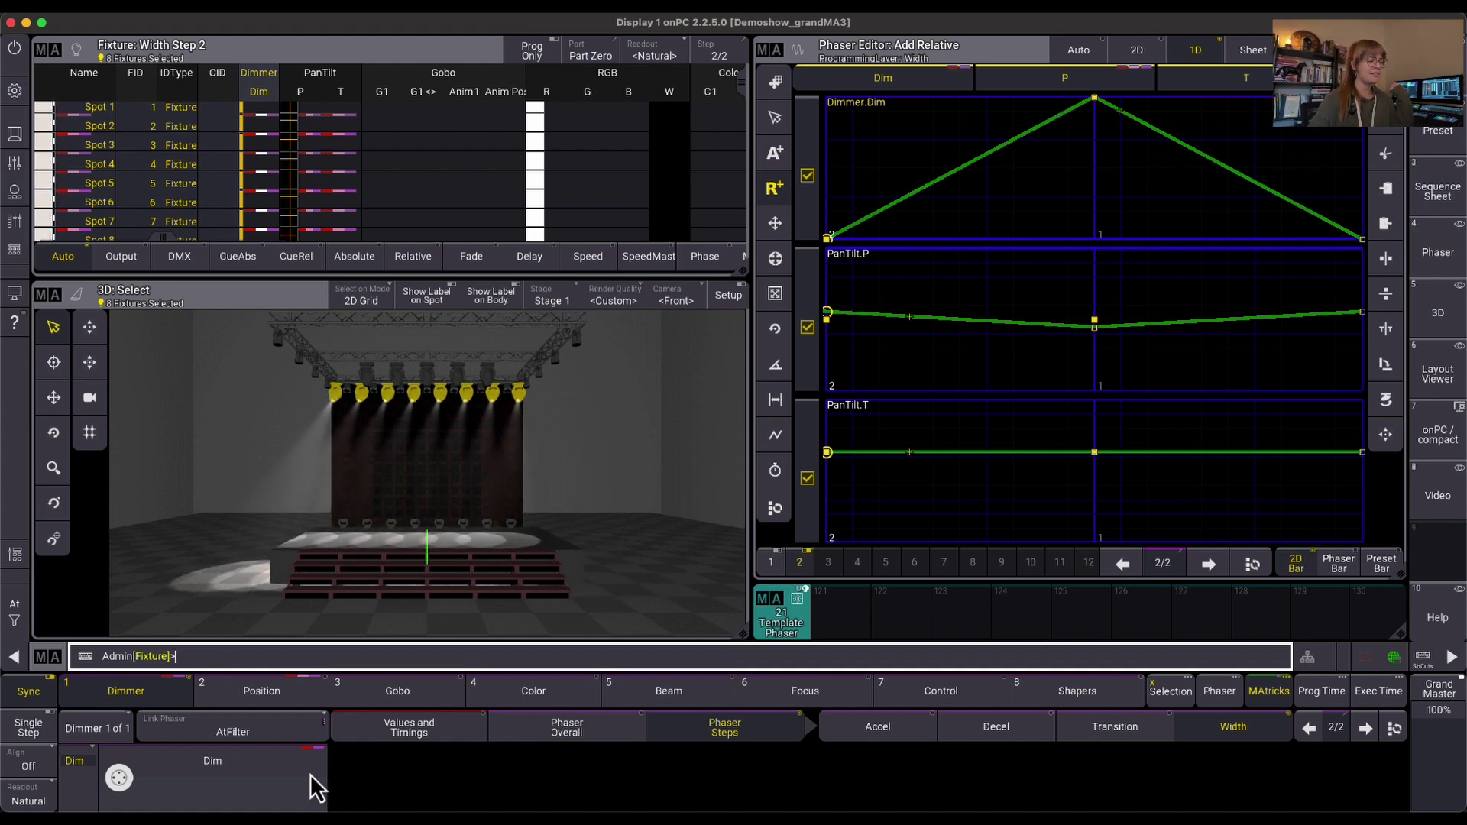
{"action": "scroll", "coordinate": [118, 777], "scroll_direction": "up", "scroll_amount": 1}
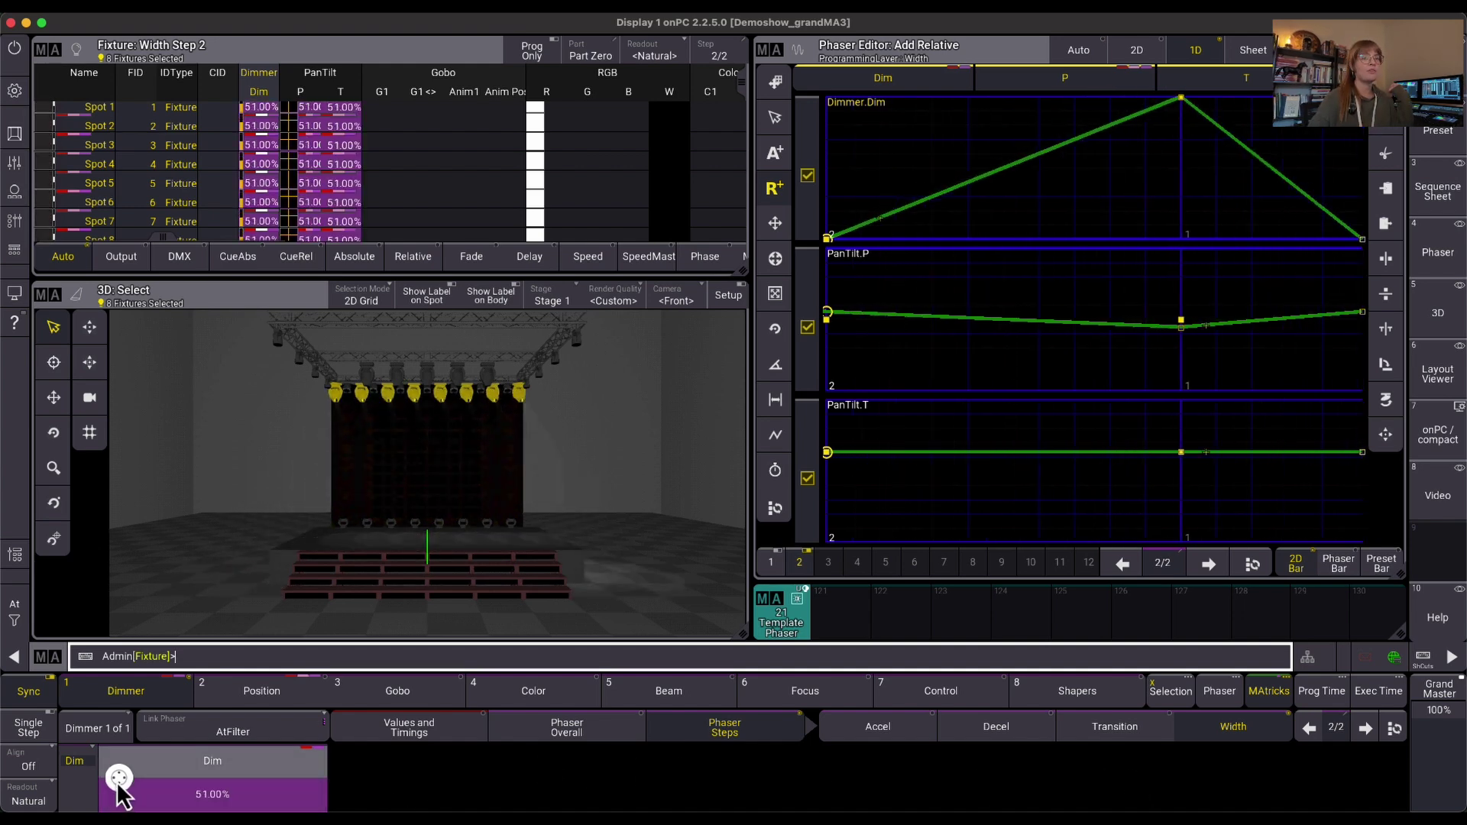
{"action": "scroll", "coordinate": [118, 777], "scroll_direction": "down", "scroll_amount": 3}
{"action": "scroll", "coordinate": [119, 778], "scroll_direction": "down", "scroll_amount": 1}
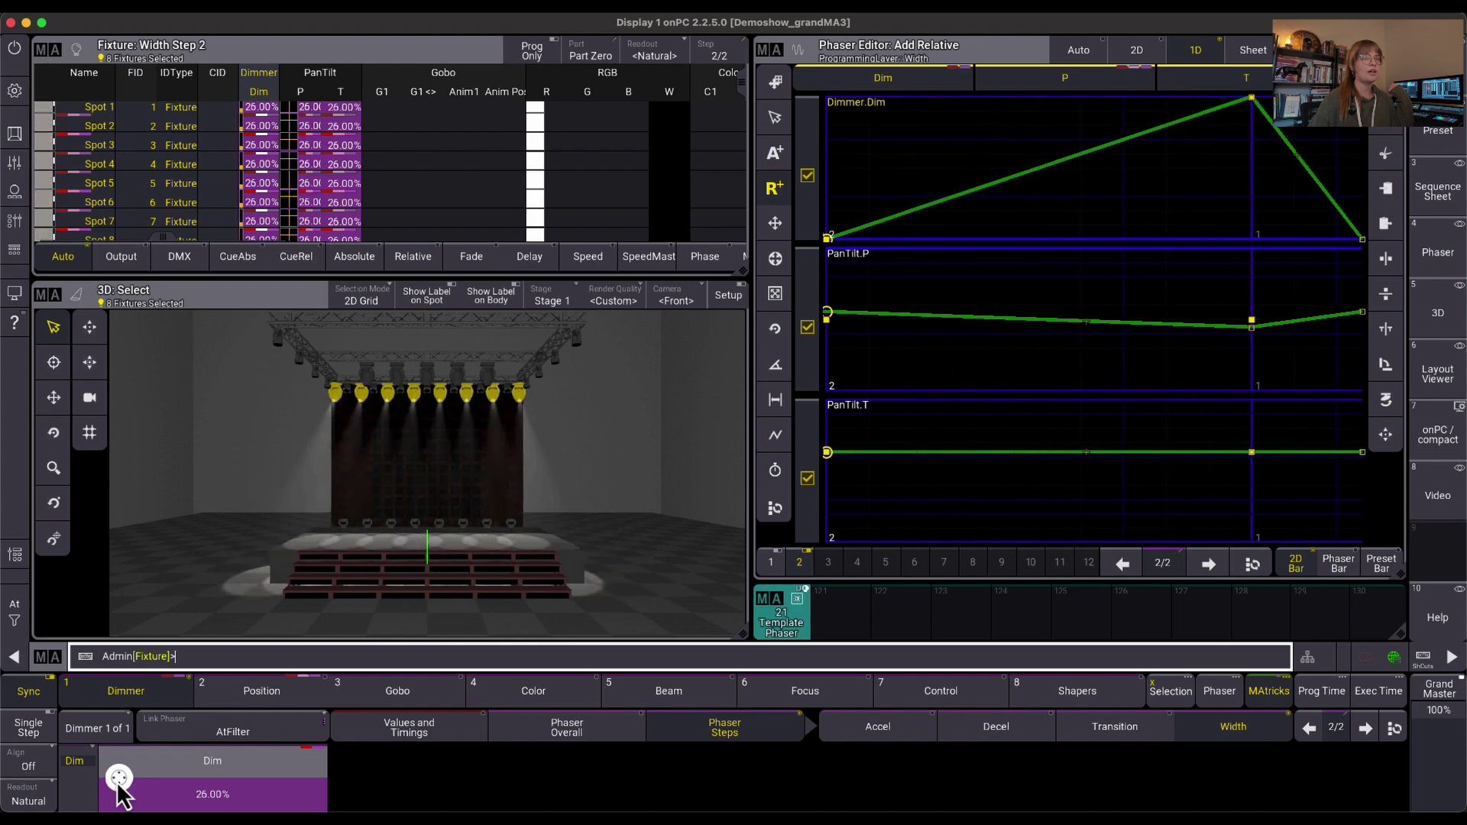
Step: Set the overall phaser Measure to 2 for dimmer, pan and tilt
{"action": "left_click", "coordinate": [567, 733]}
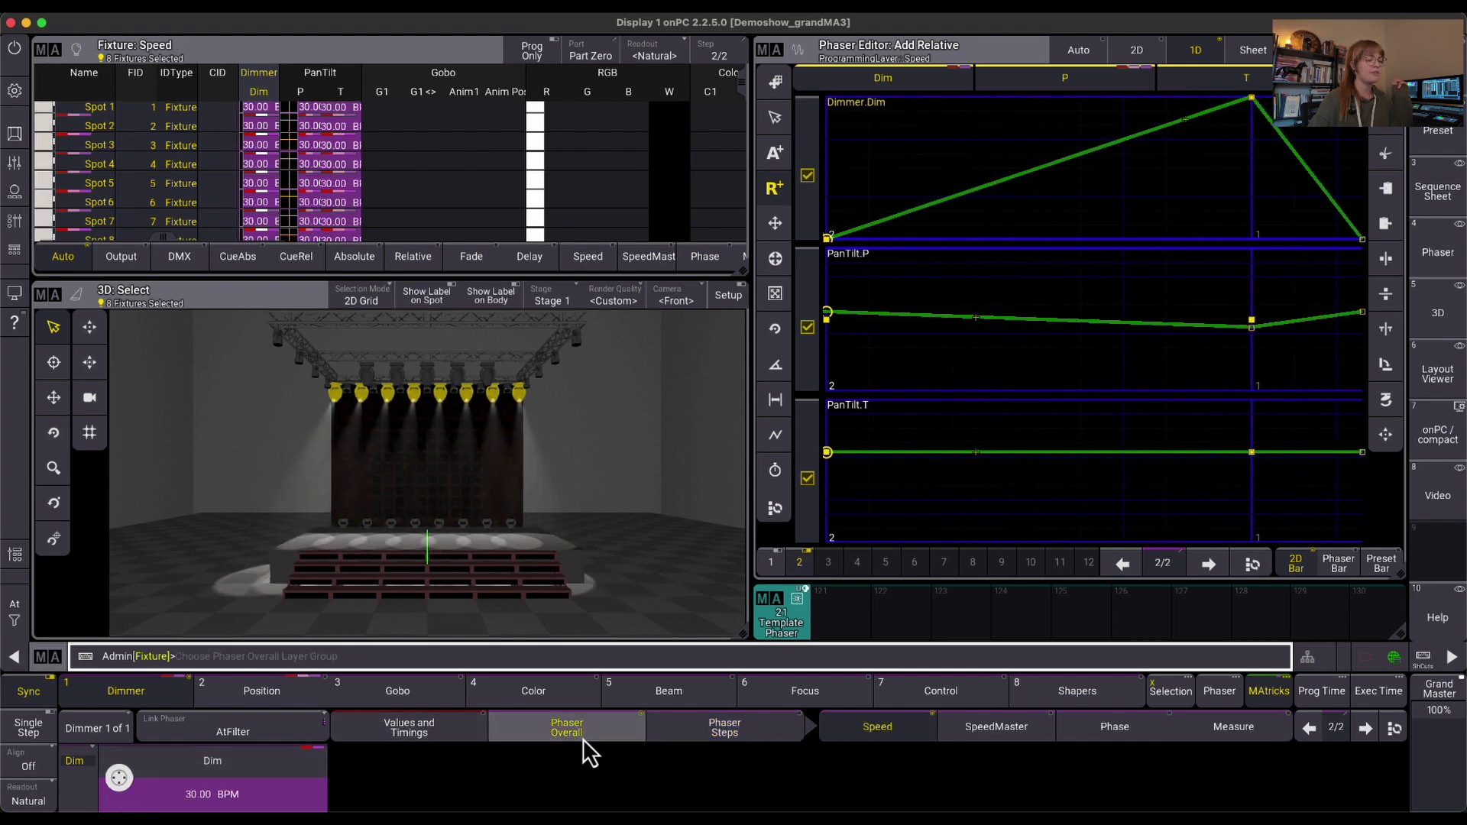
{"action": "left_click", "coordinate": [1198, 732]}
{"action": "left_click", "coordinate": [237, 796]}
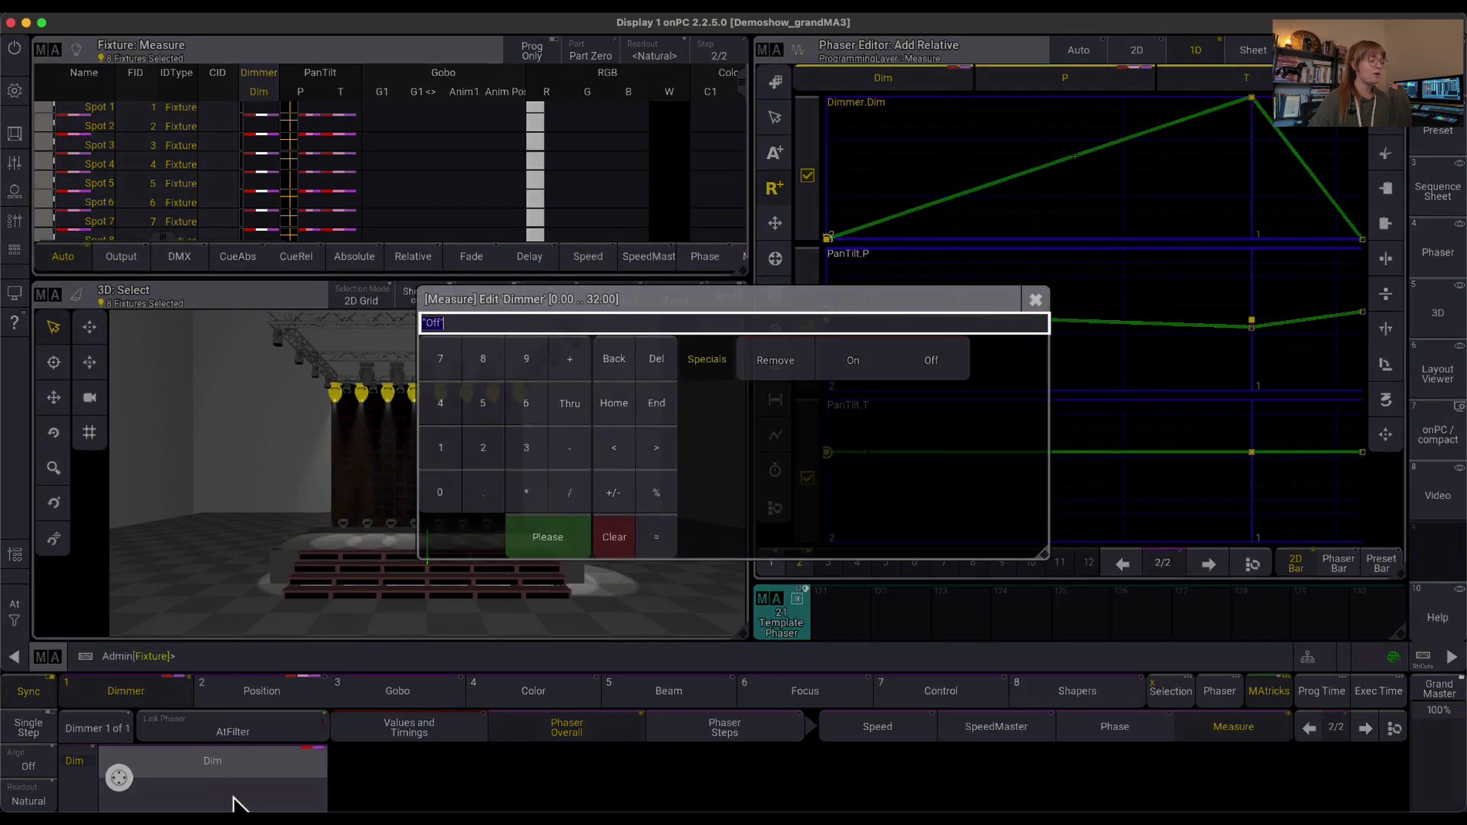
{"action": "key", "text": "Return"}
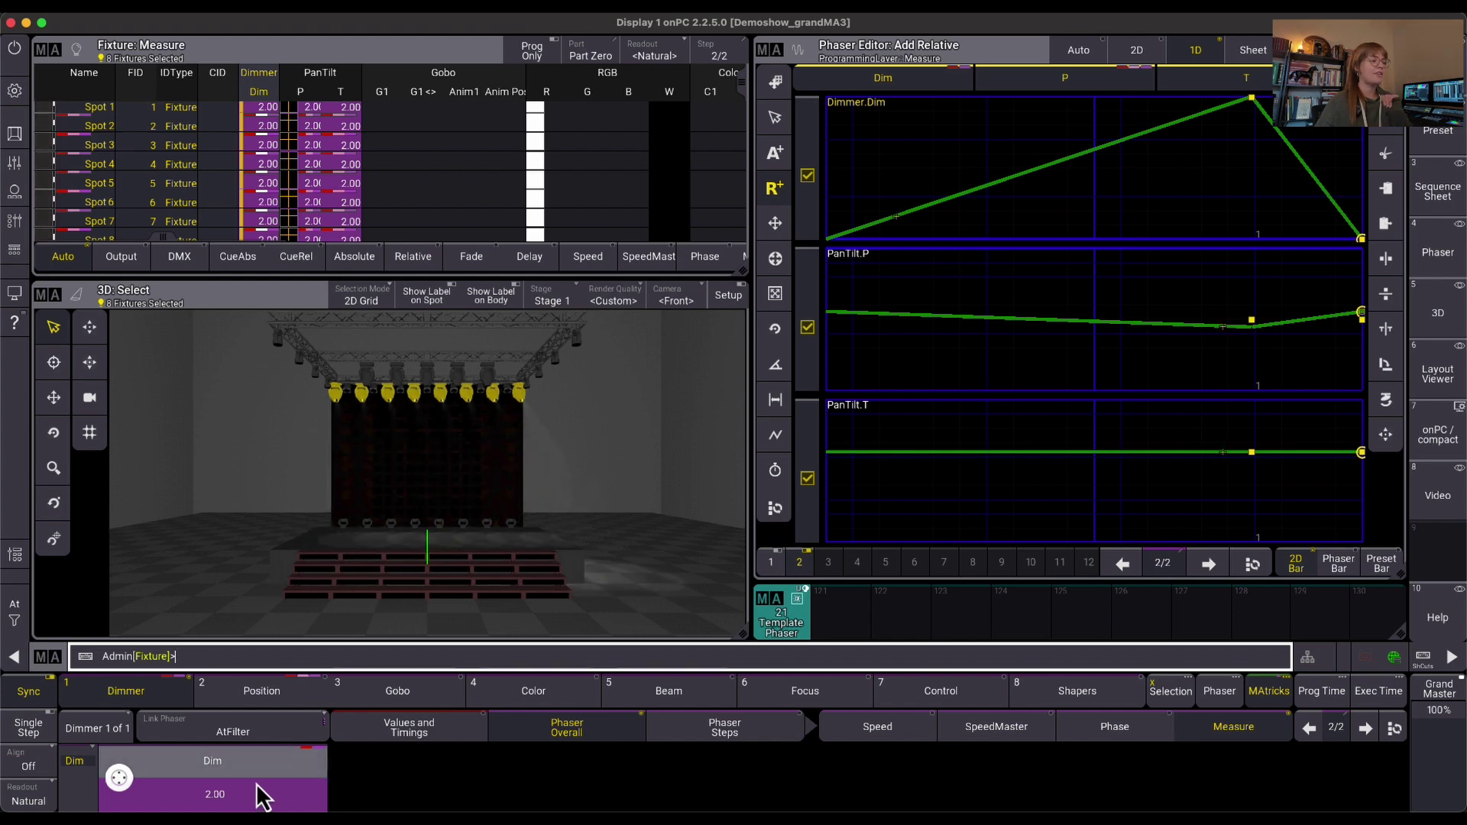
{"action": "left_click", "coordinate": [755, 724]}
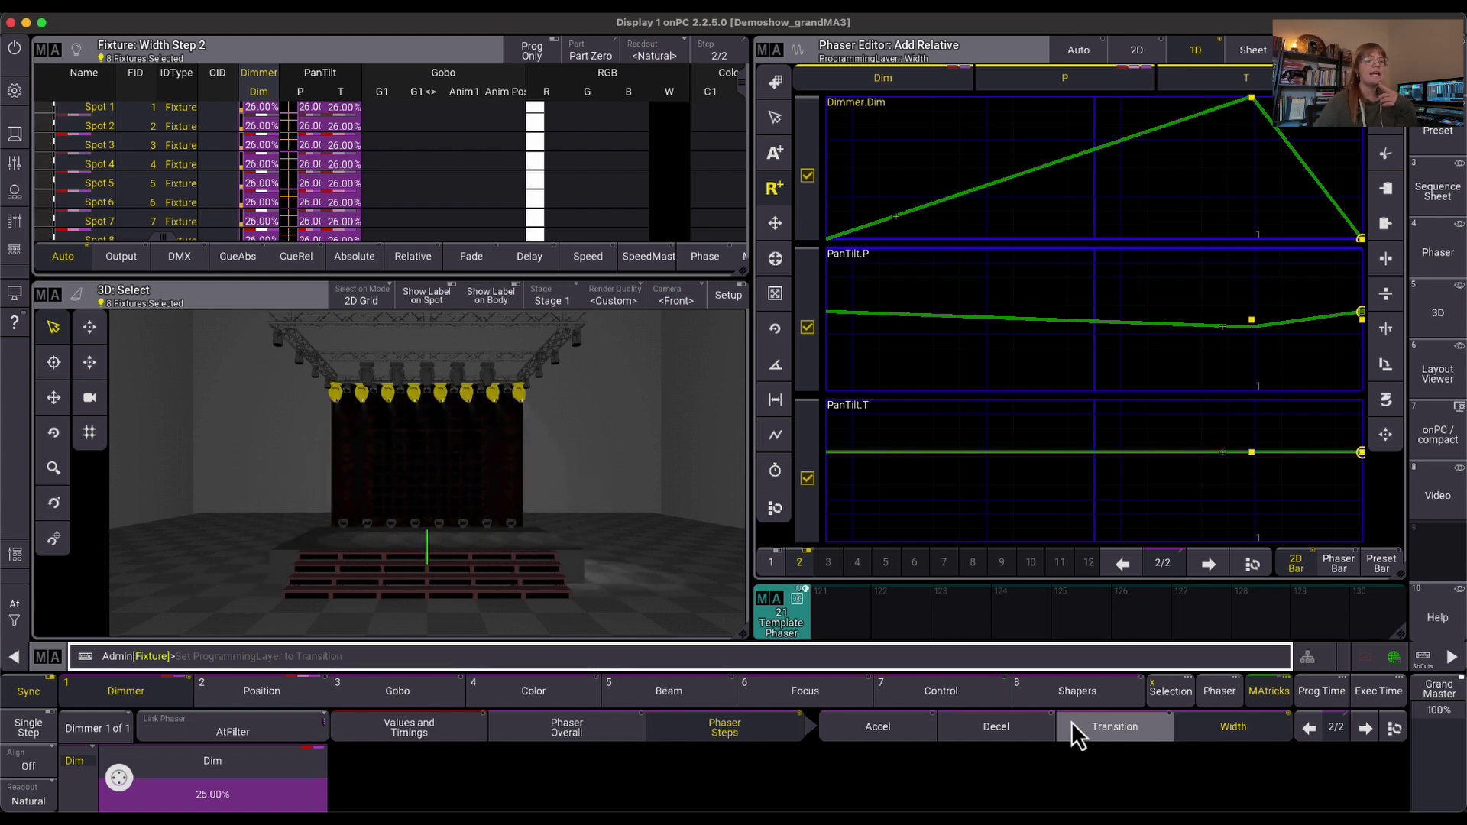
Step: In step 1, set Link Phaser to Single and lower only the dimmer width to 41%
{"action": "left_click", "coordinate": [1310, 728]}
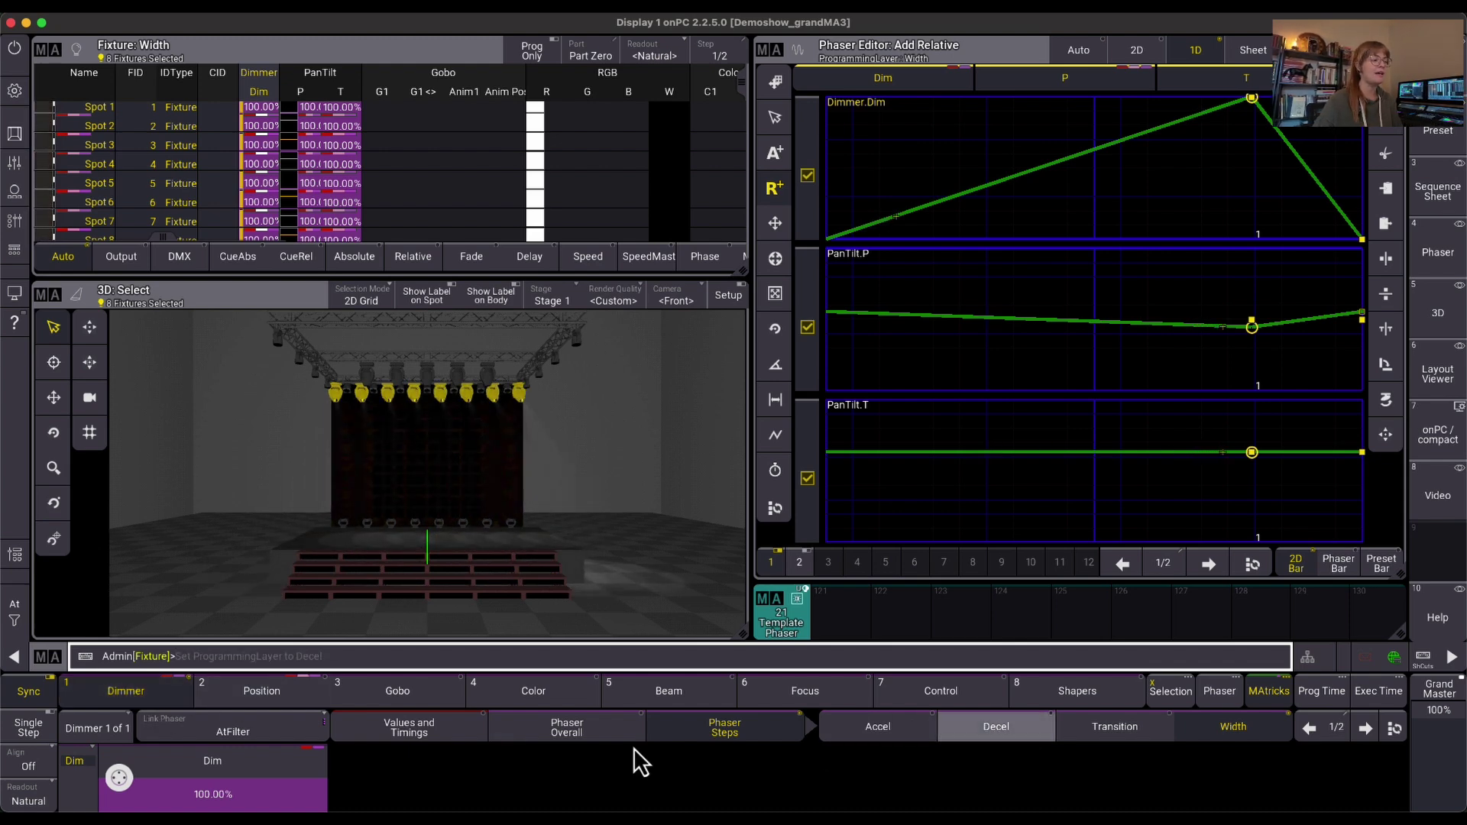
{"action": "left_click", "coordinate": [308, 735]}
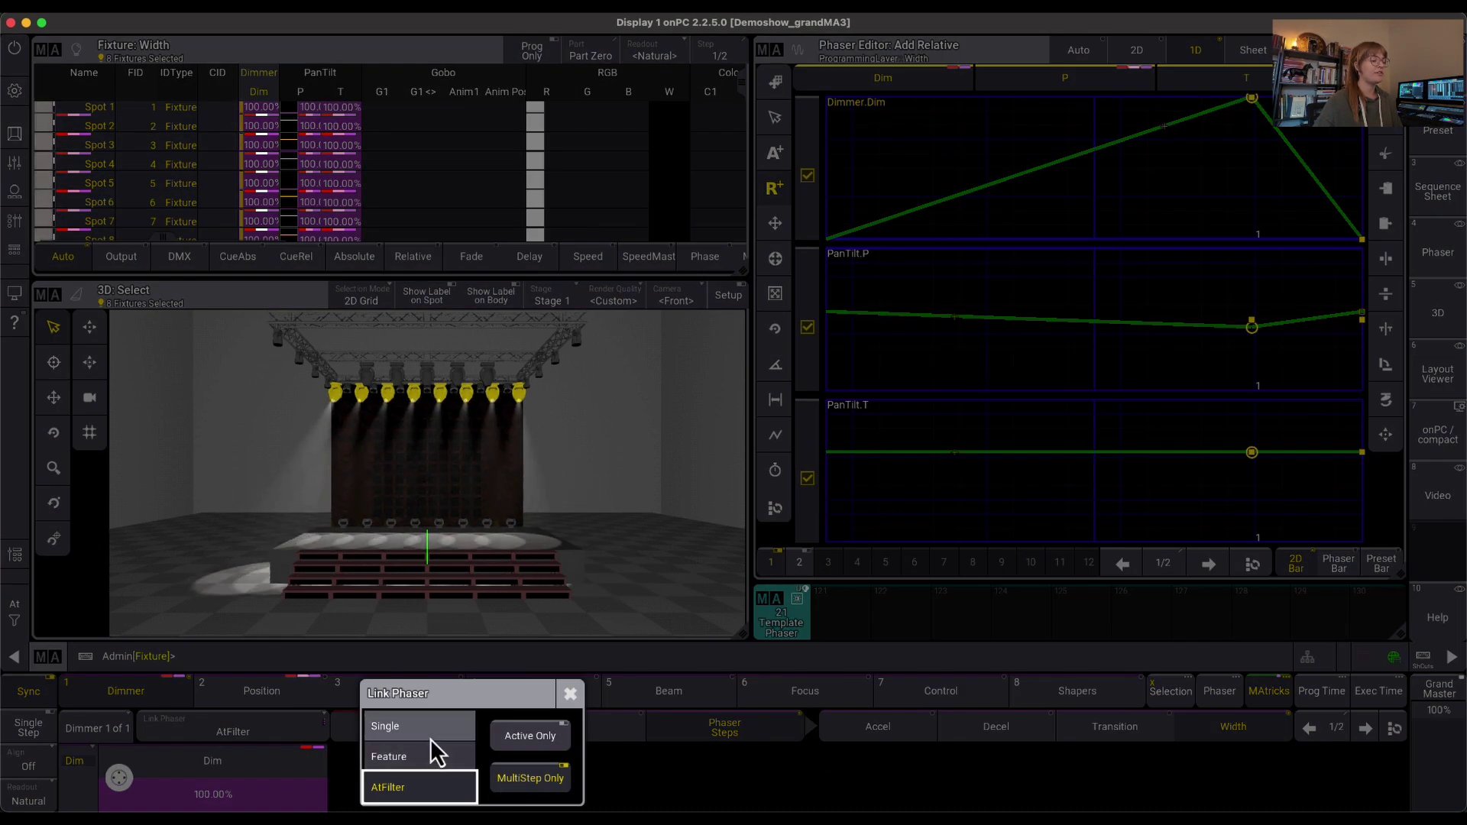
{"action": "left_click", "coordinate": [429, 737]}
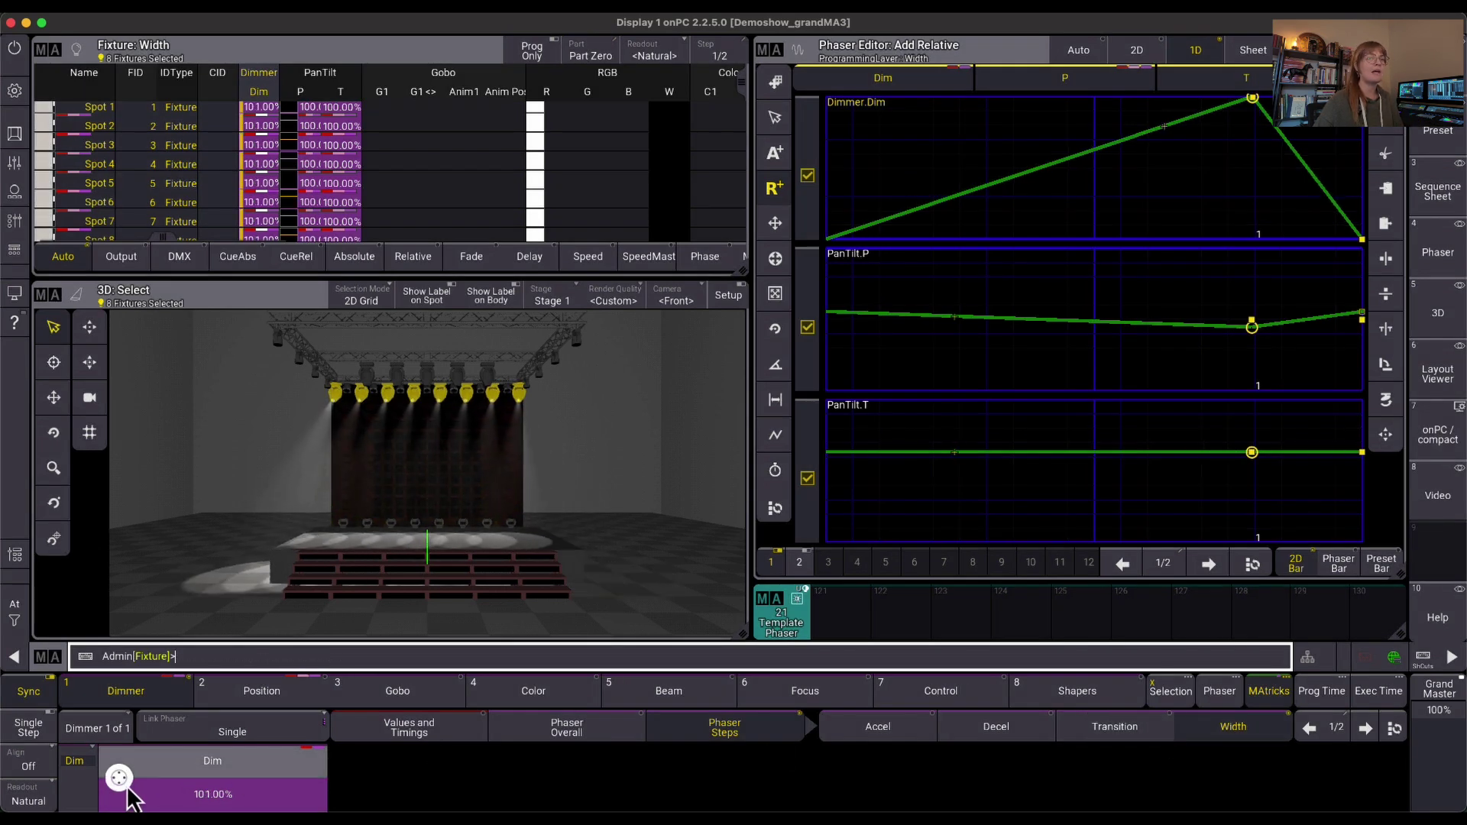
{"action": "scroll", "coordinate": [126, 798], "scroll_direction": "down", "scroll_amount": 7}
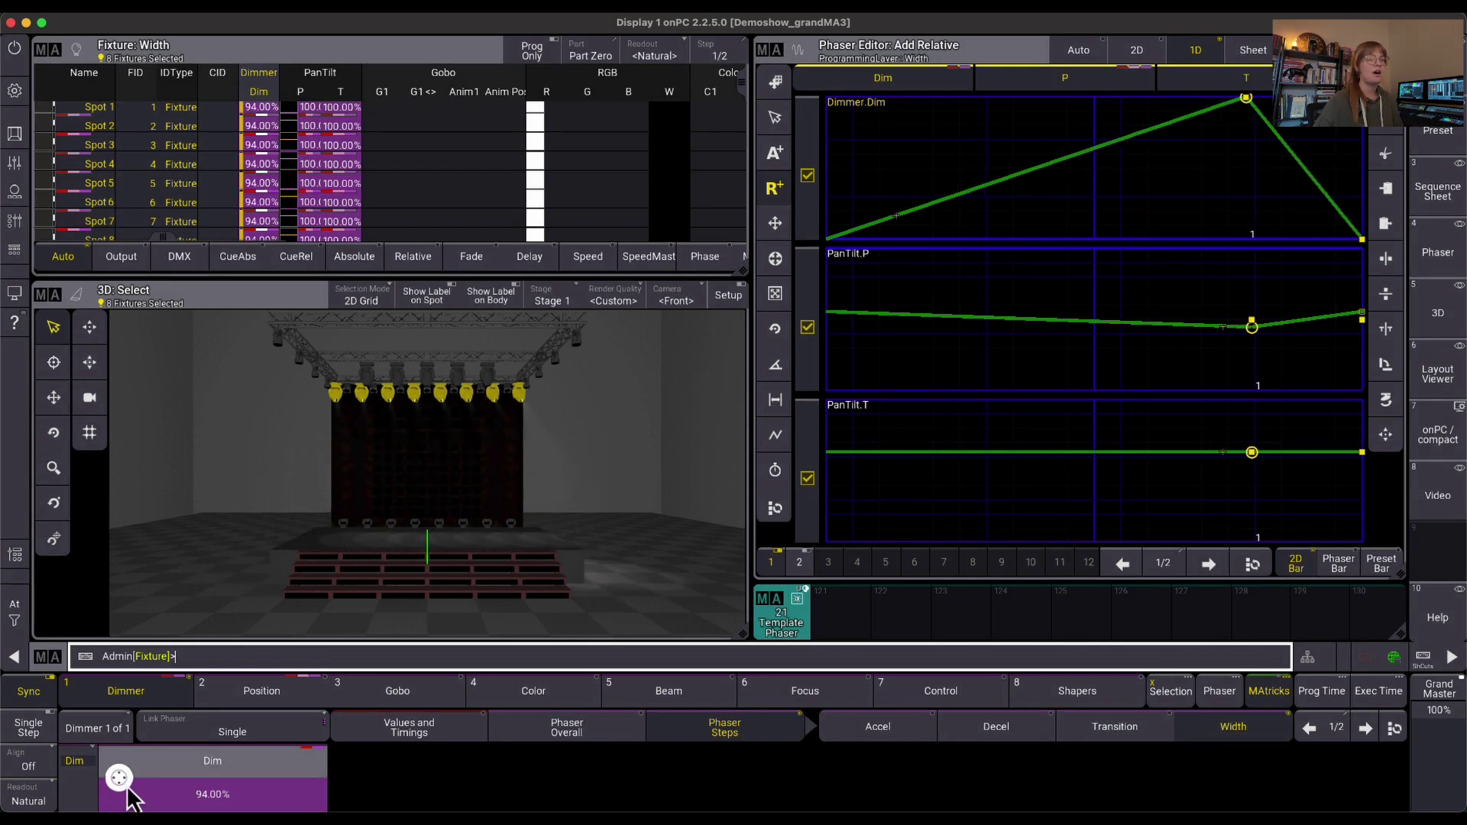
{"action": "scroll", "coordinate": [126, 798], "scroll_direction": "up", "scroll_amount": 7}
{"action": "scroll", "coordinate": [126, 798], "scroll_direction": "down", "scroll_amount": 20}
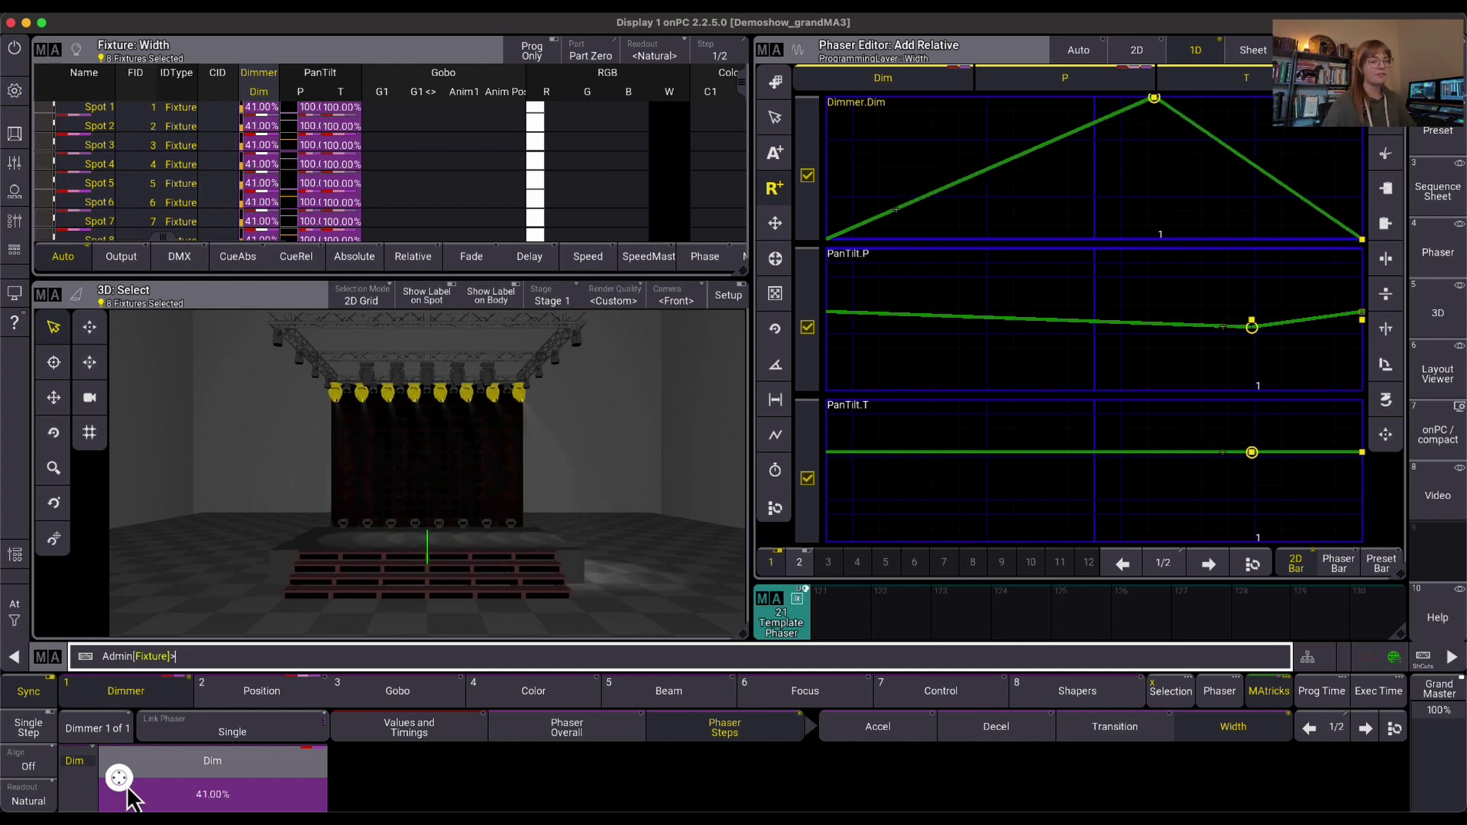
{"action": "scroll", "coordinate": [126, 799], "scroll_direction": "down", "scroll_amount": 6}
{"action": "left_click", "coordinate": [1367, 732]}
Step: Set step 2's dimmer Transition to 33%
{"action": "left_click", "coordinate": [1131, 735]}
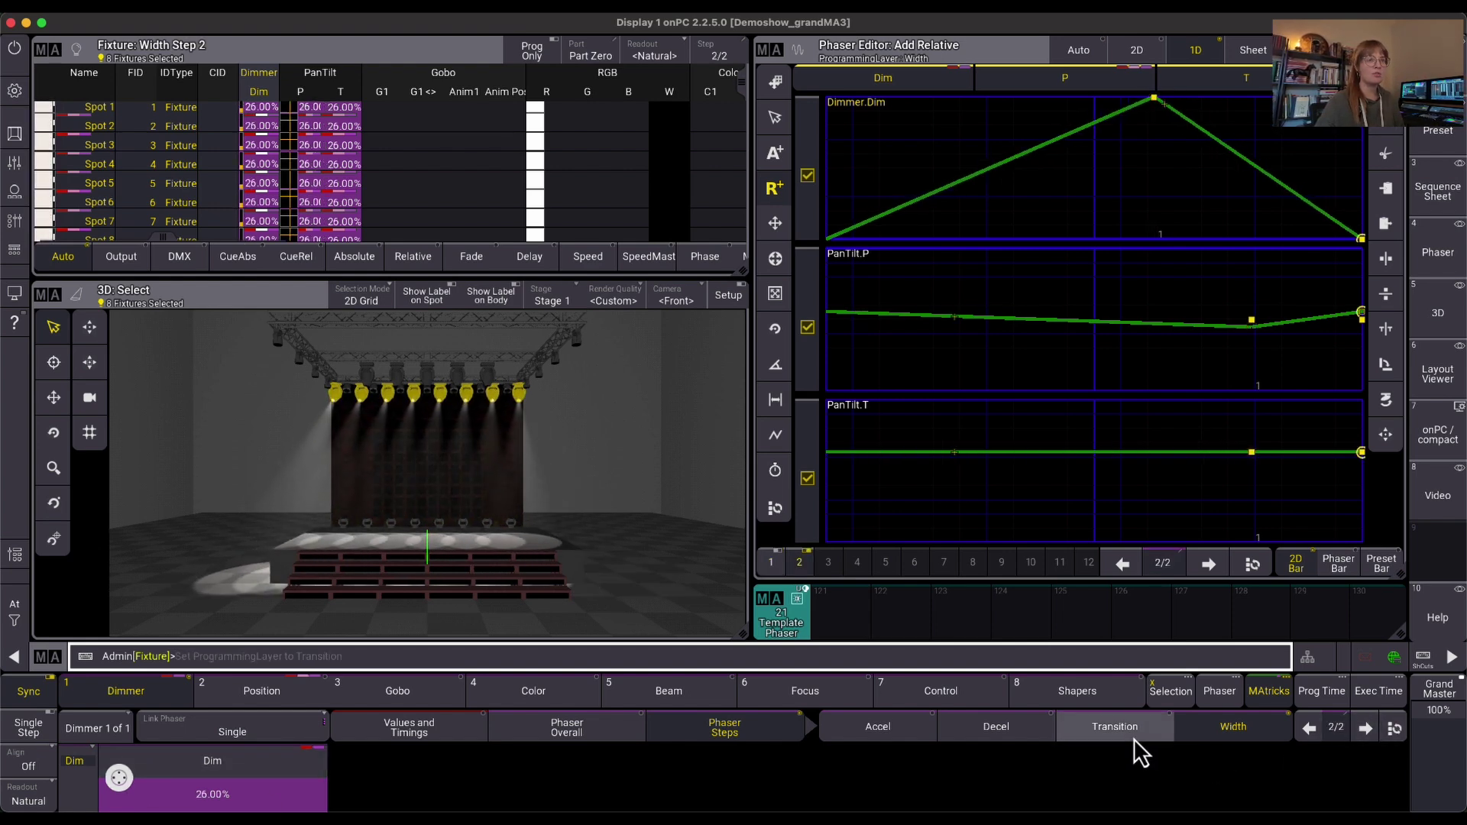
{"action": "scroll", "coordinate": [118, 799], "scroll_direction": "down", "scroll_amount": 3}
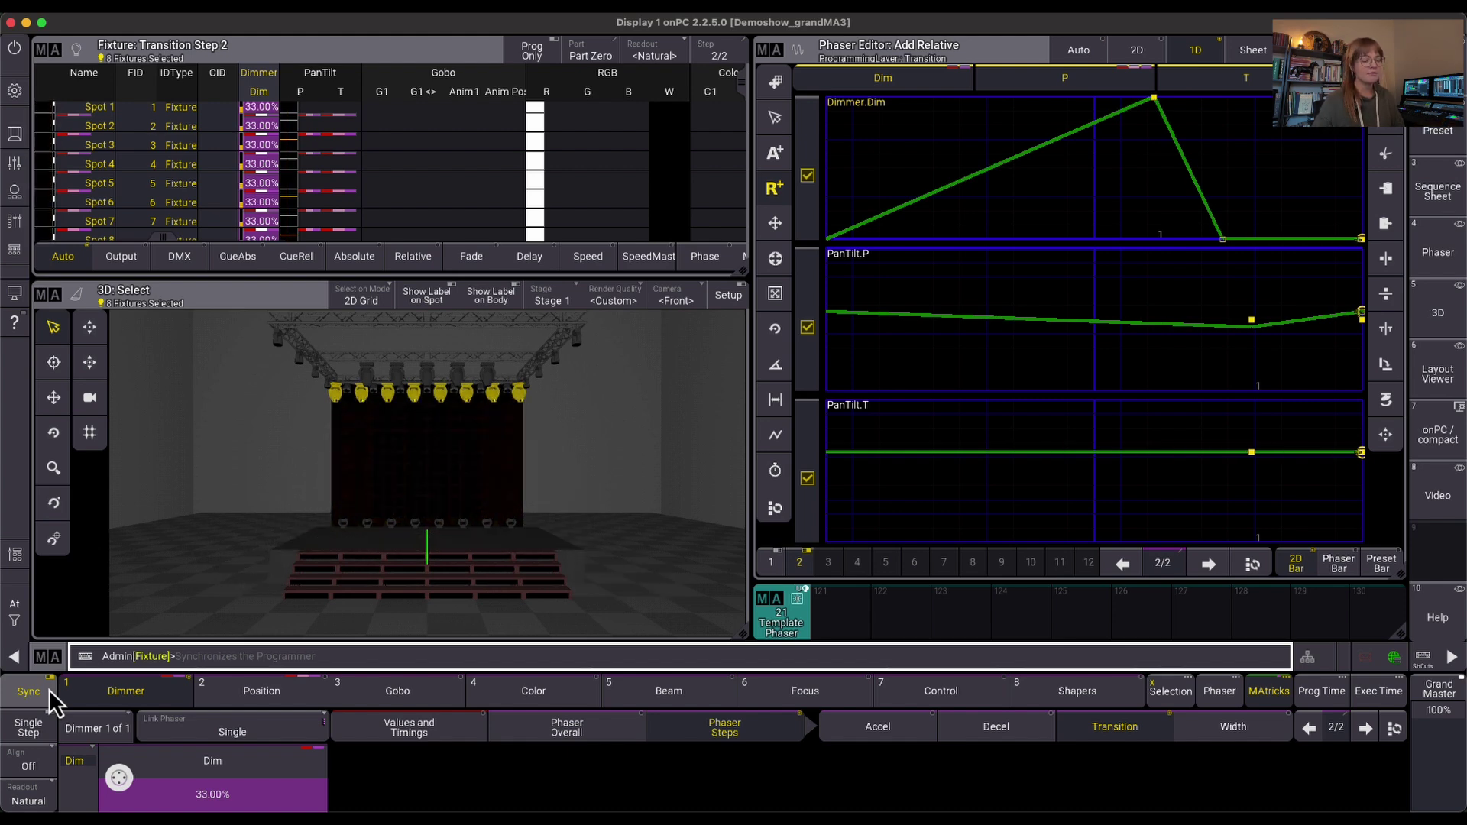
Step: Relink AtFilter and adjust step 2's width to shape the dimmer peak and pan dip
{"action": "left_click", "coordinate": [223, 724]}
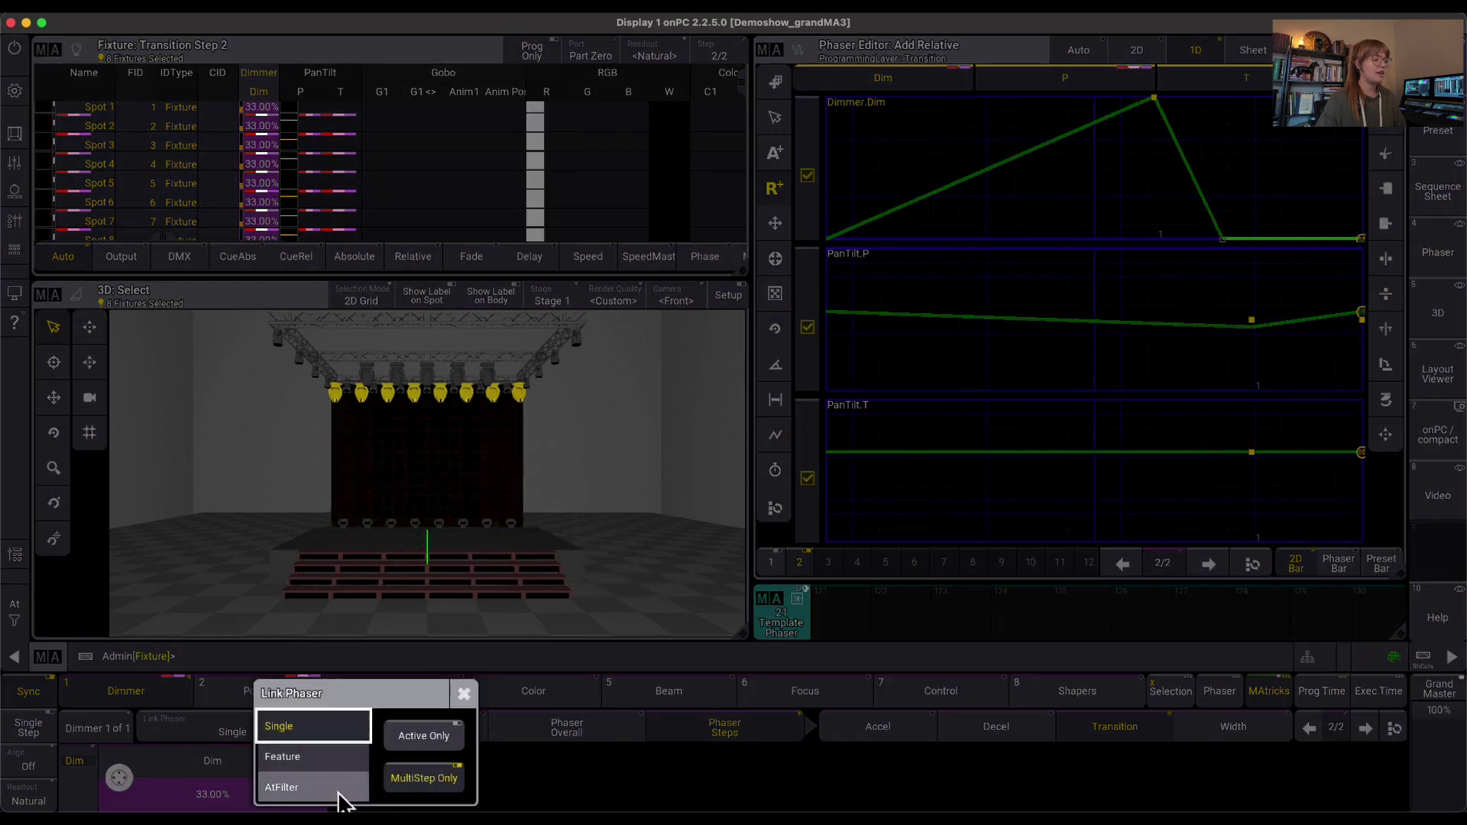
{"action": "left_click", "coordinate": [338, 790]}
{"action": "left_click", "coordinate": [1264, 738]}
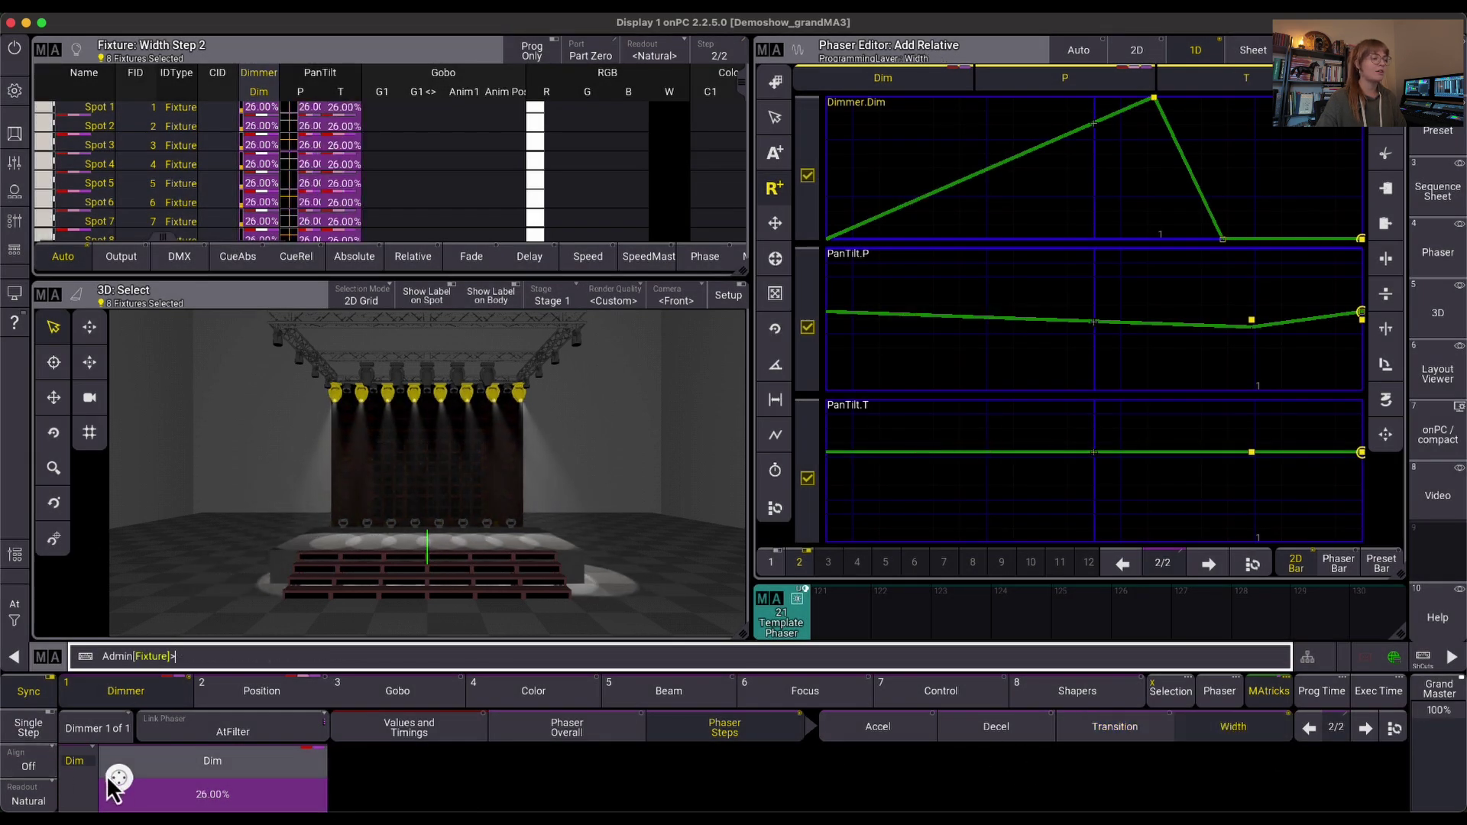
{"action": "scroll", "coordinate": [119, 787], "scroll_direction": "up", "scroll_amount": 5}
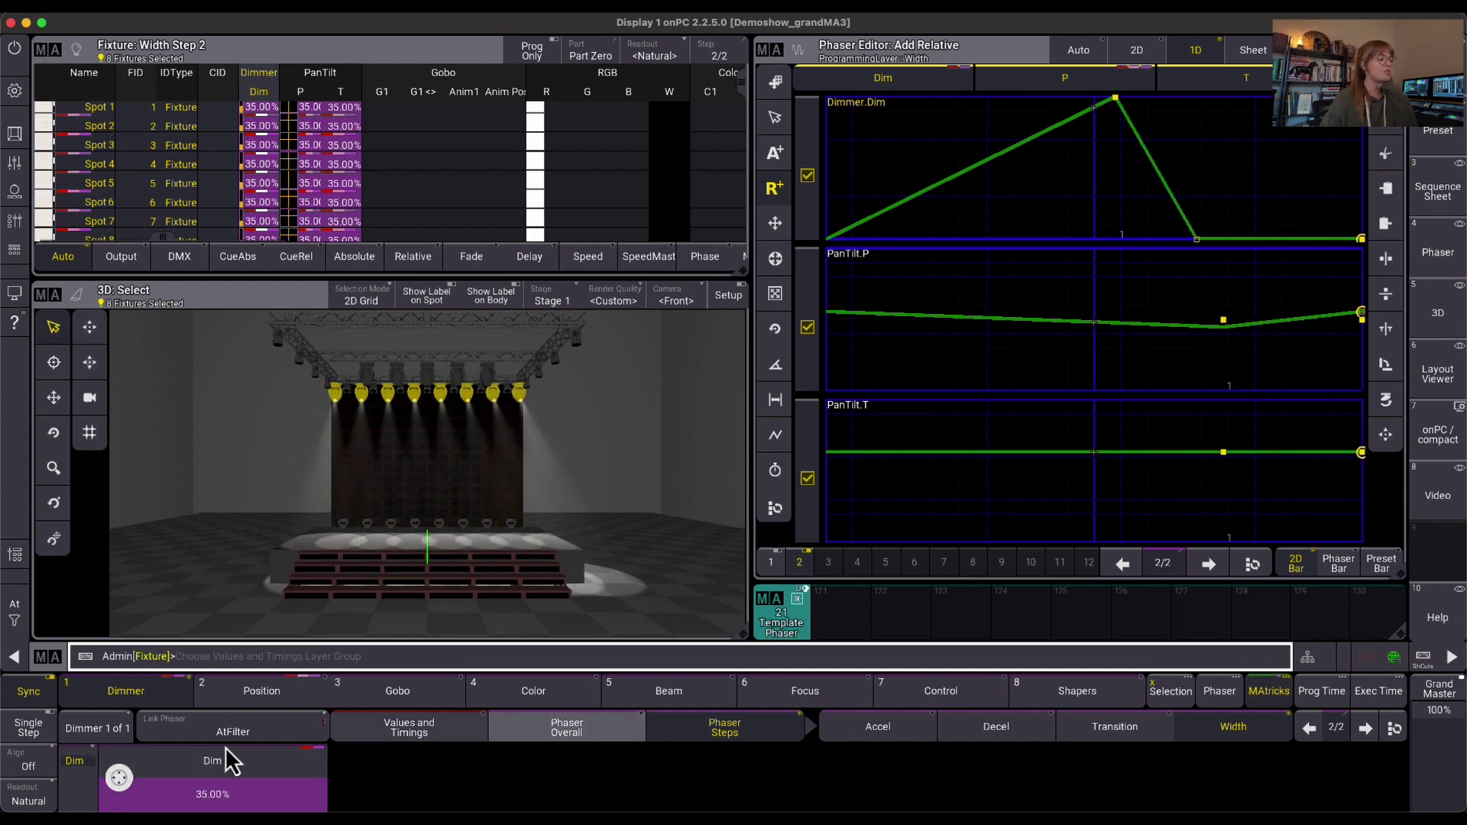
{"action": "scroll", "coordinate": [138, 799], "scroll_direction": "up", "scroll_amount": 1}
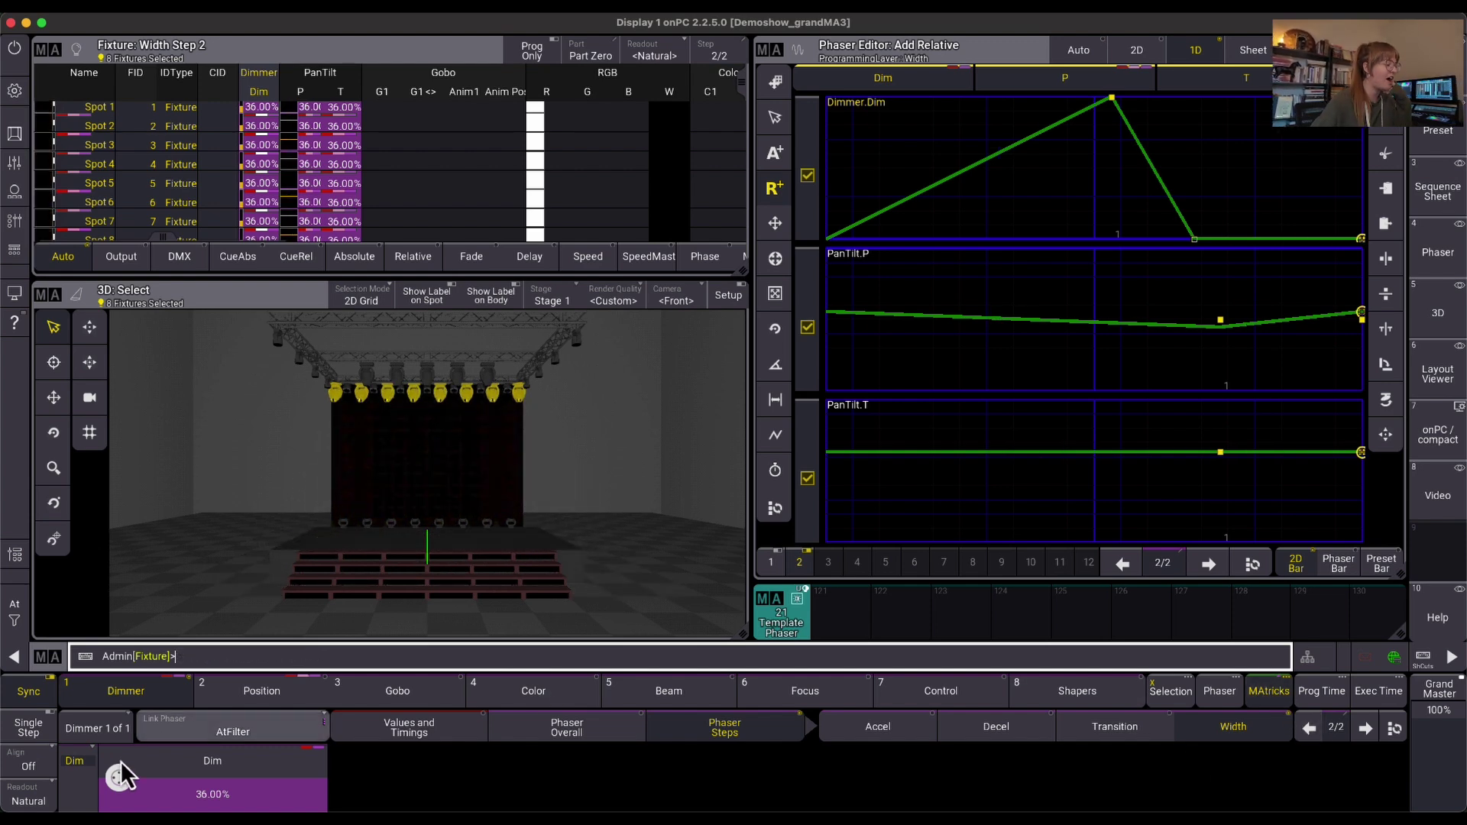
{"action": "scroll", "coordinate": [130, 791], "scroll_direction": "up", "scroll_amount": 4}
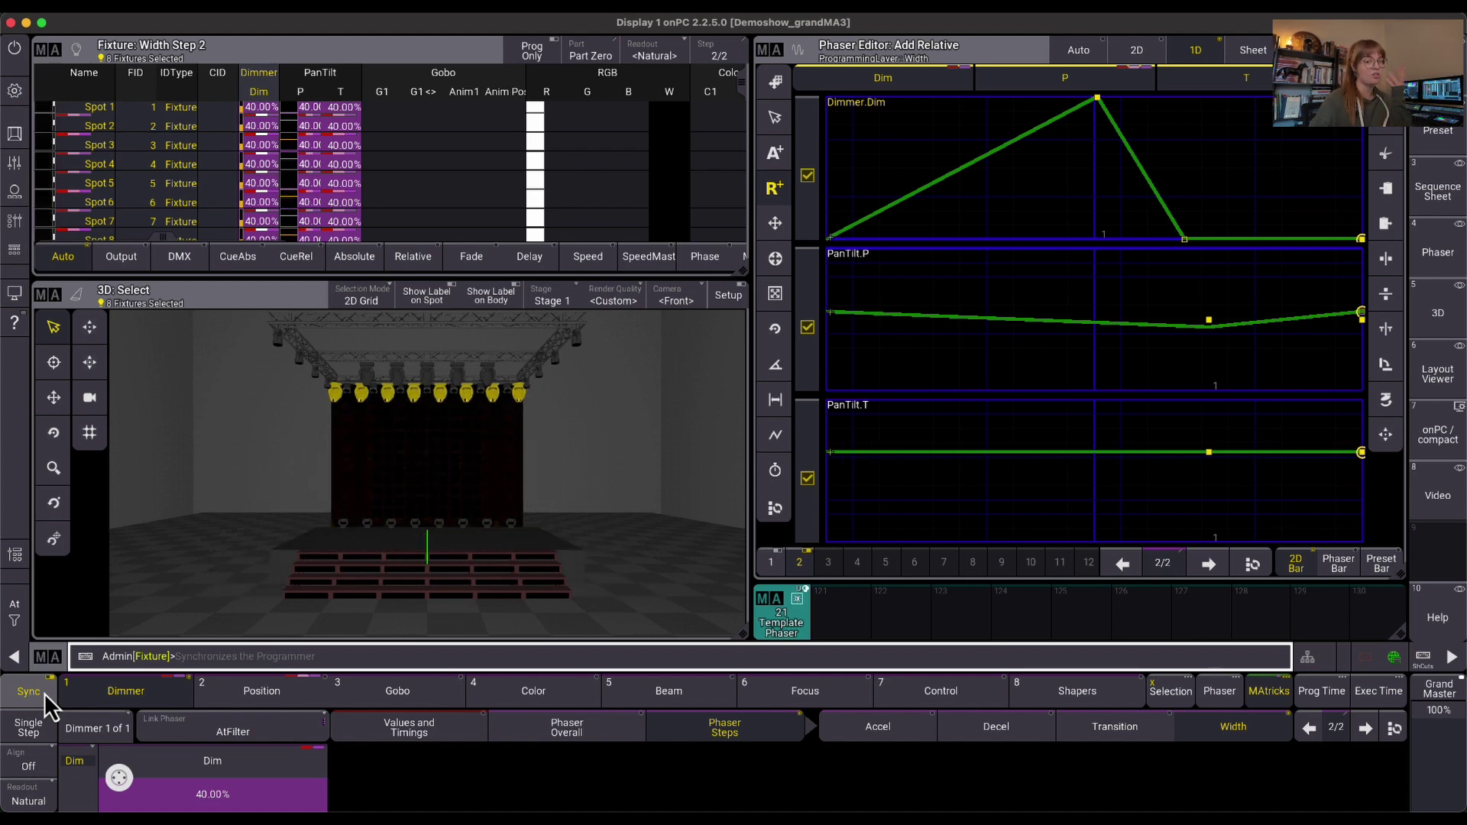
{"action": "left_click", "coordinate": [1246, 78]}
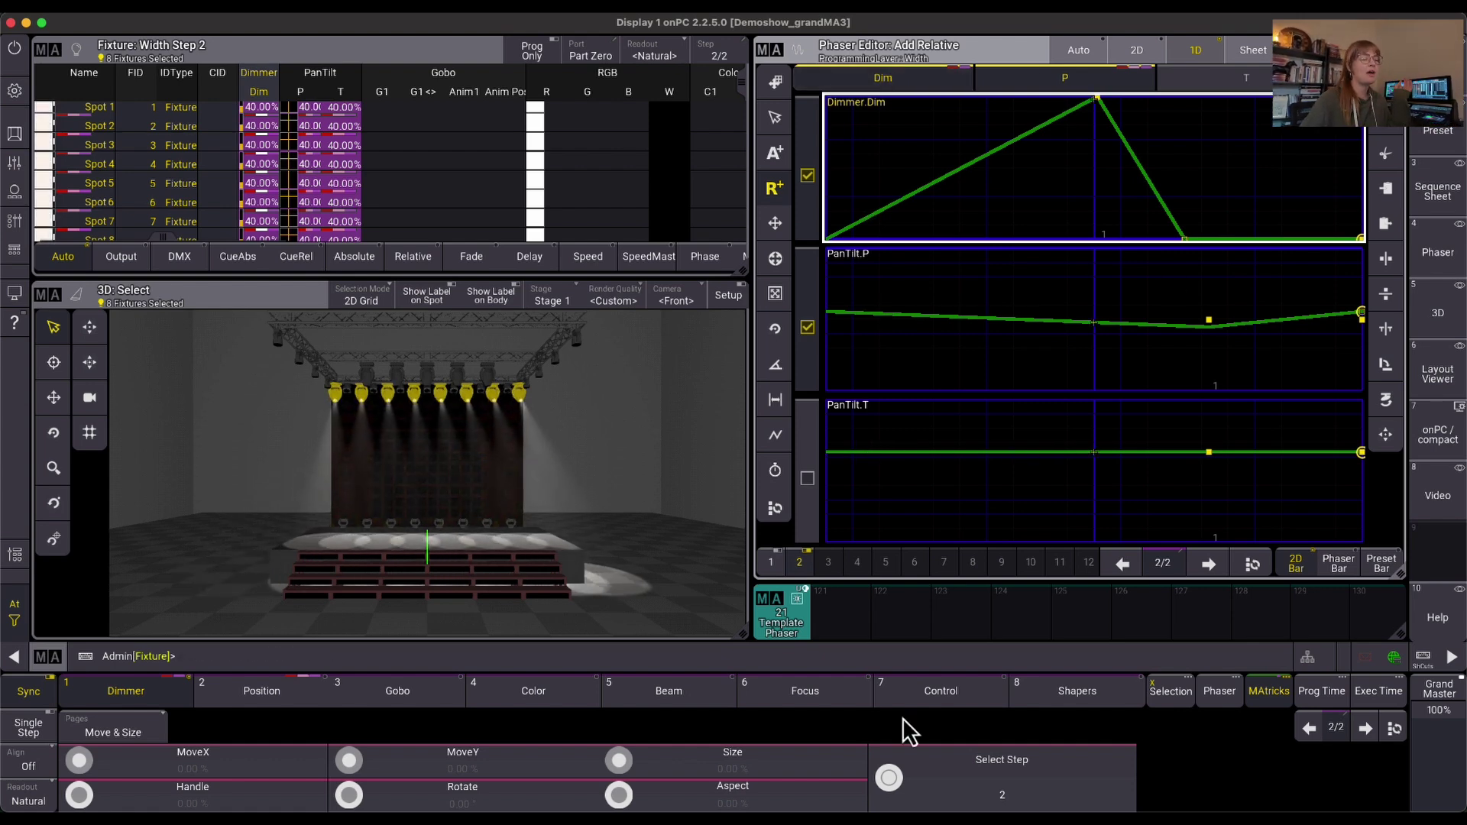
Step: Store the phaser as preset 122 labelled 'Pannerfall' and apply it to the spots
{"action": "left_click", "coordinate": [894, 621]}
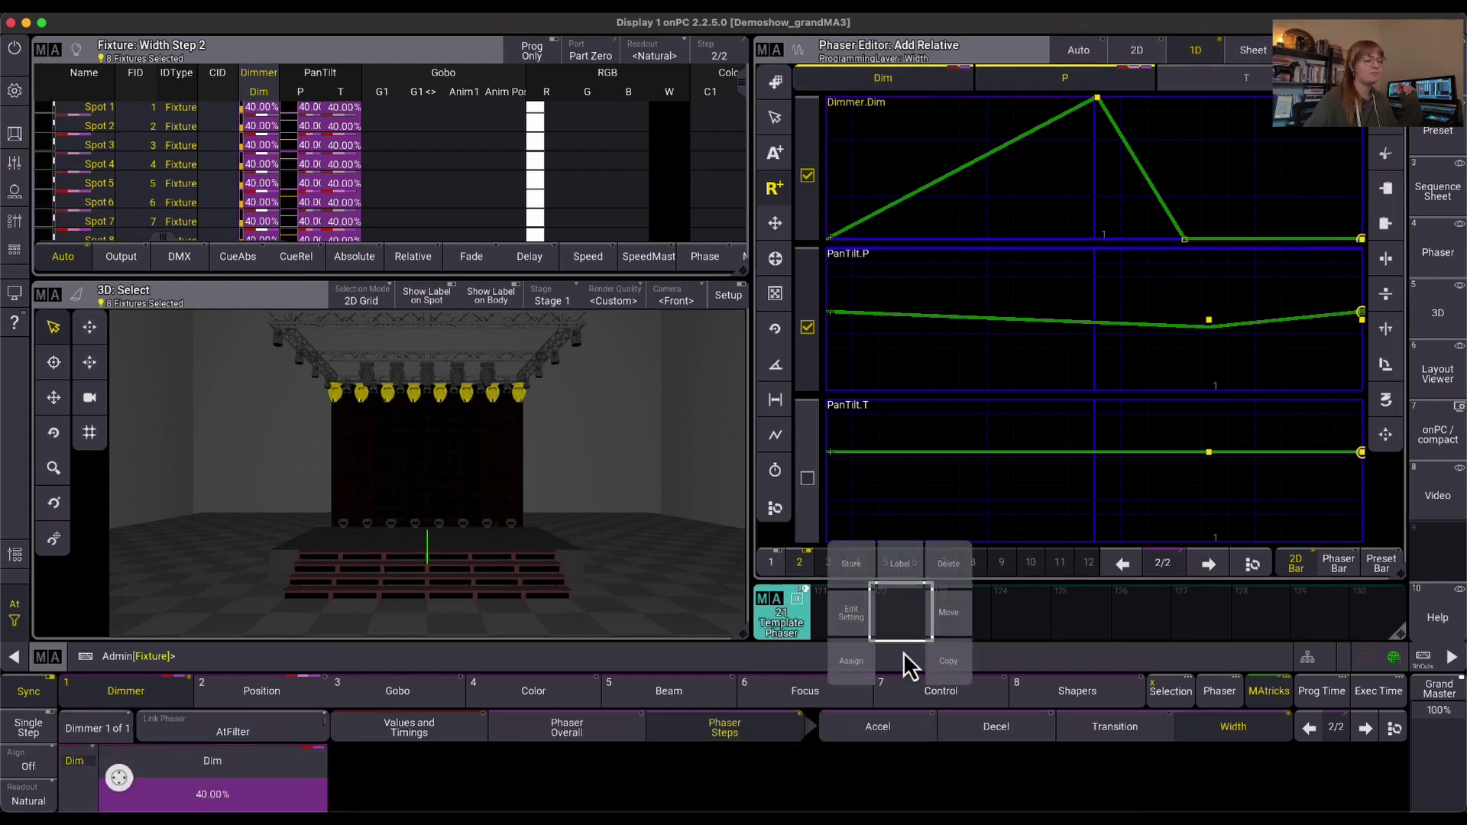
{"action": "left_click", "coordinate": [900, 611]}
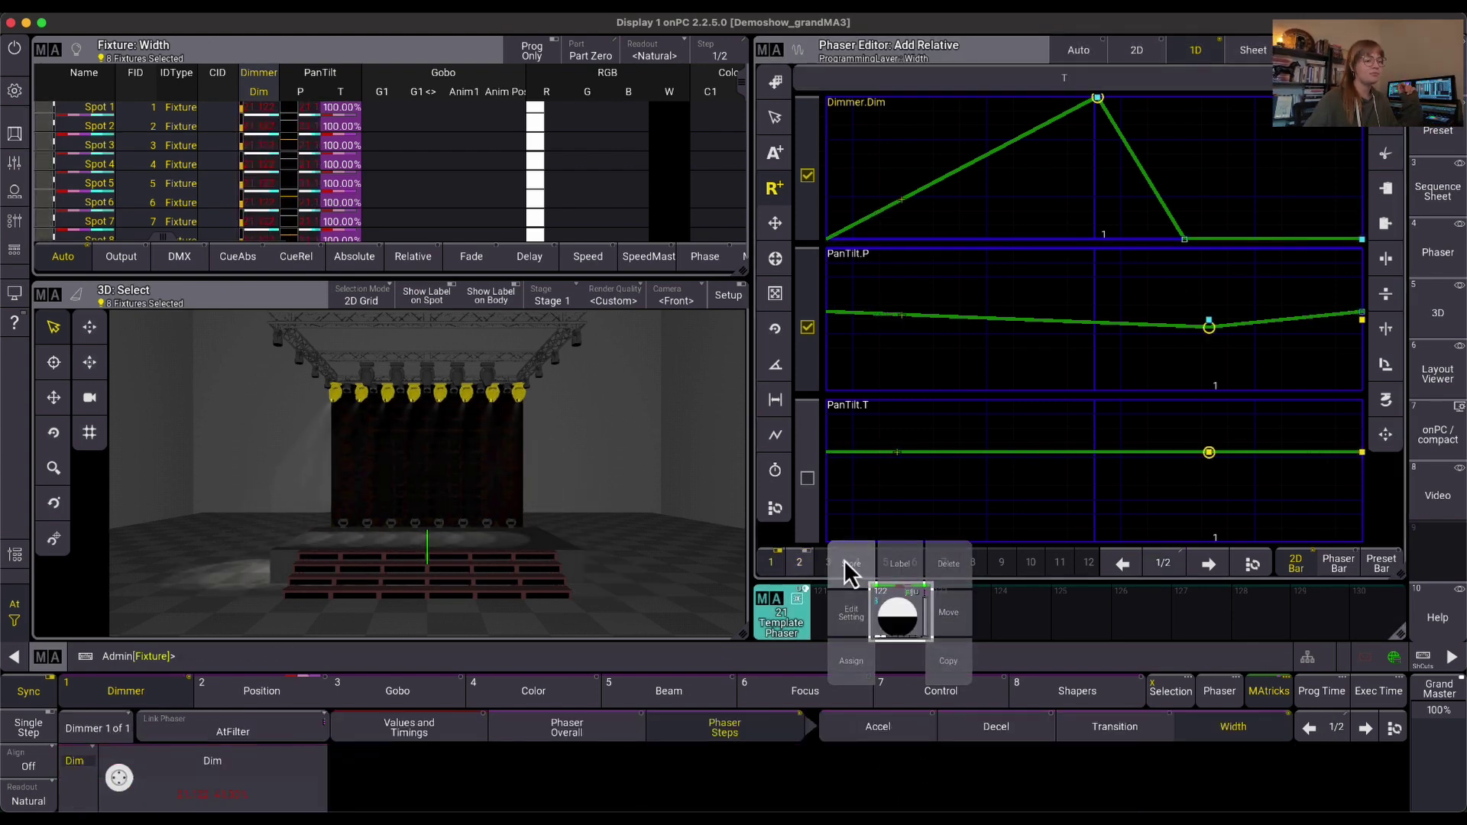
{"action": "left_click", "coordinate": [902, 615]}
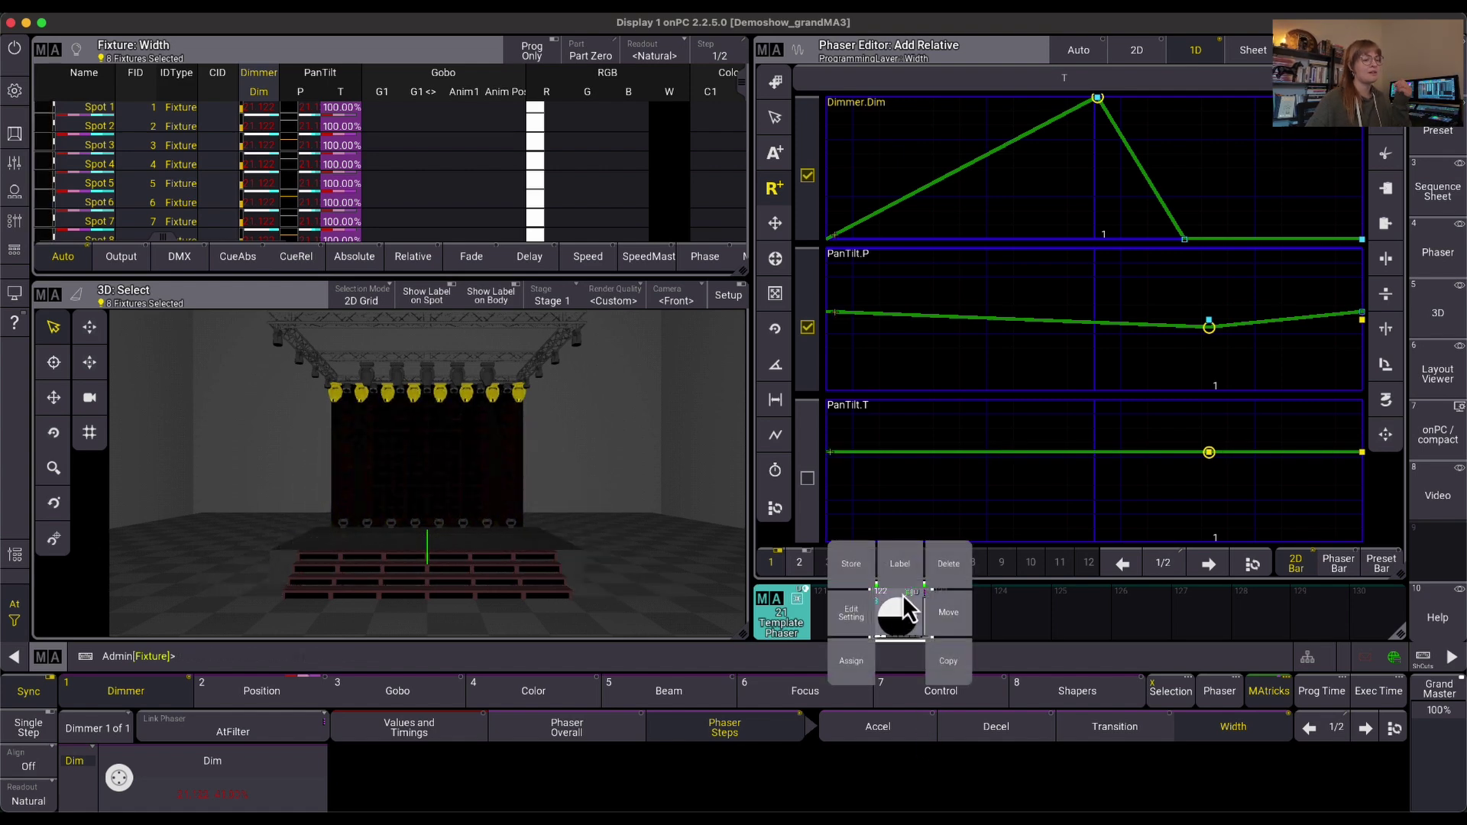
{"action": "left_click", "coordinate": [910, 541]}
{"action": "type", "text": "Pannerfall"}
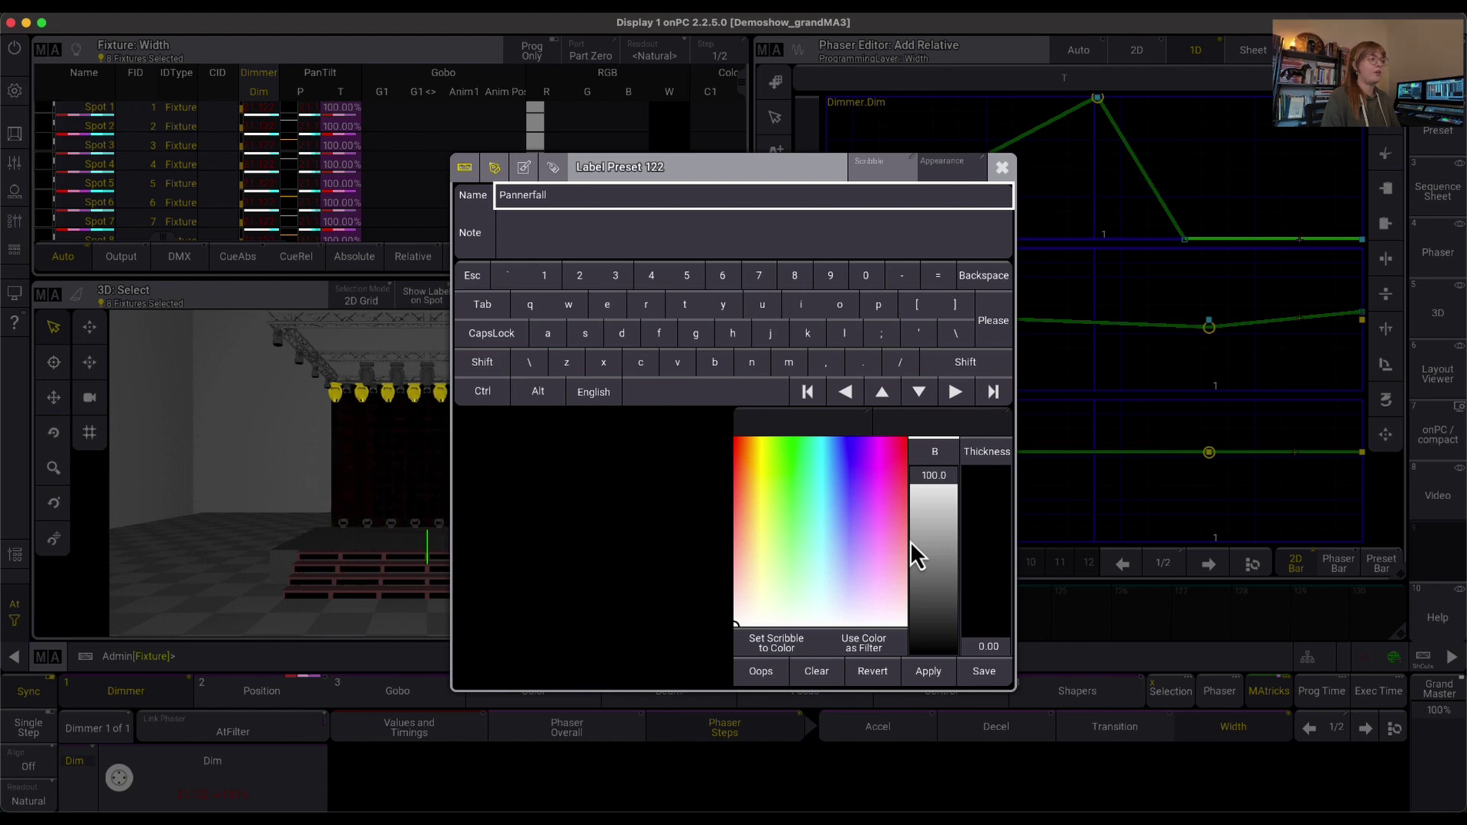
{"action": "key", "text": "Return"}
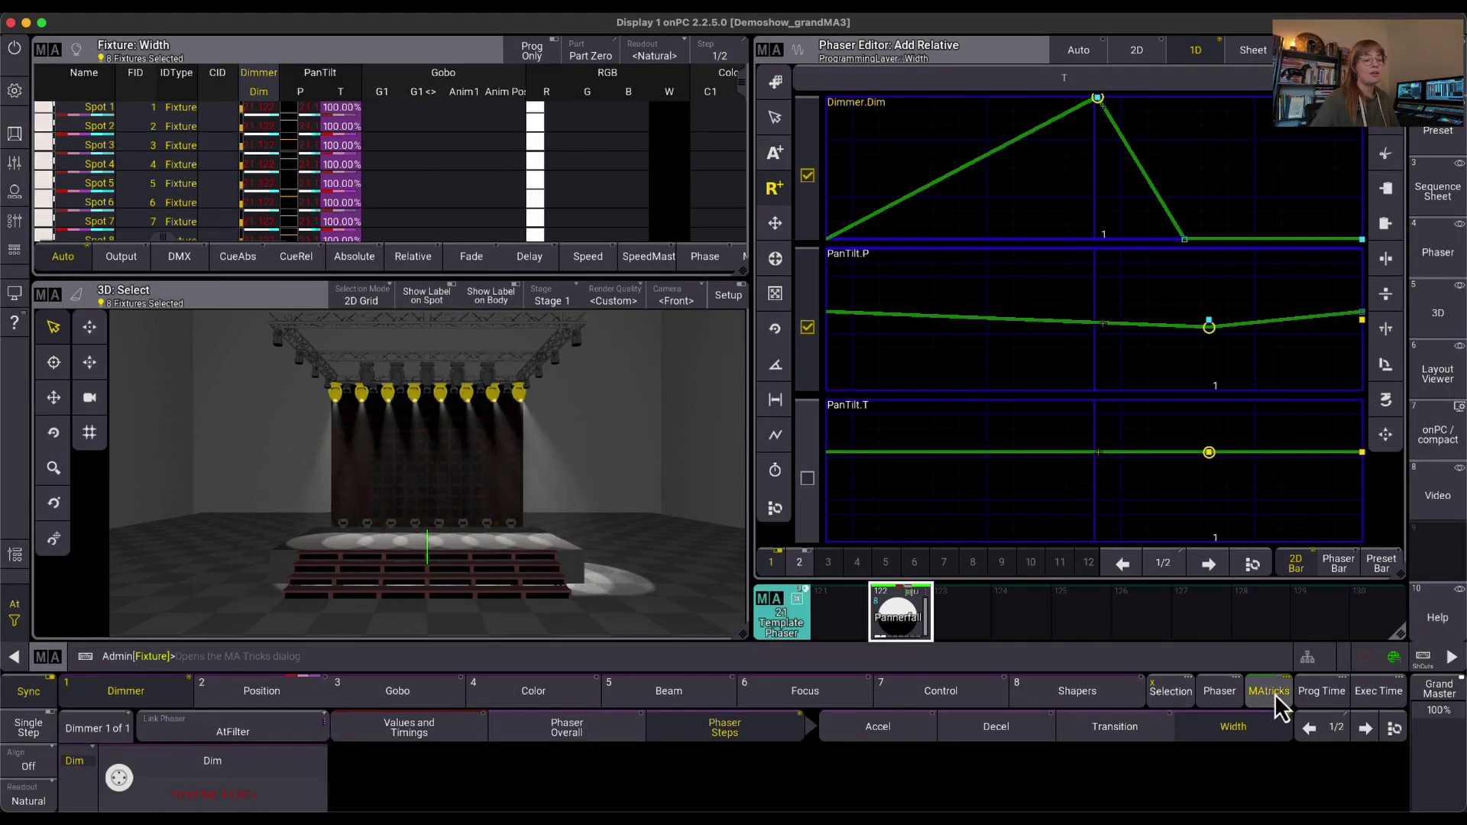
{"action": "left_click", "coordinate": [899, 616]}
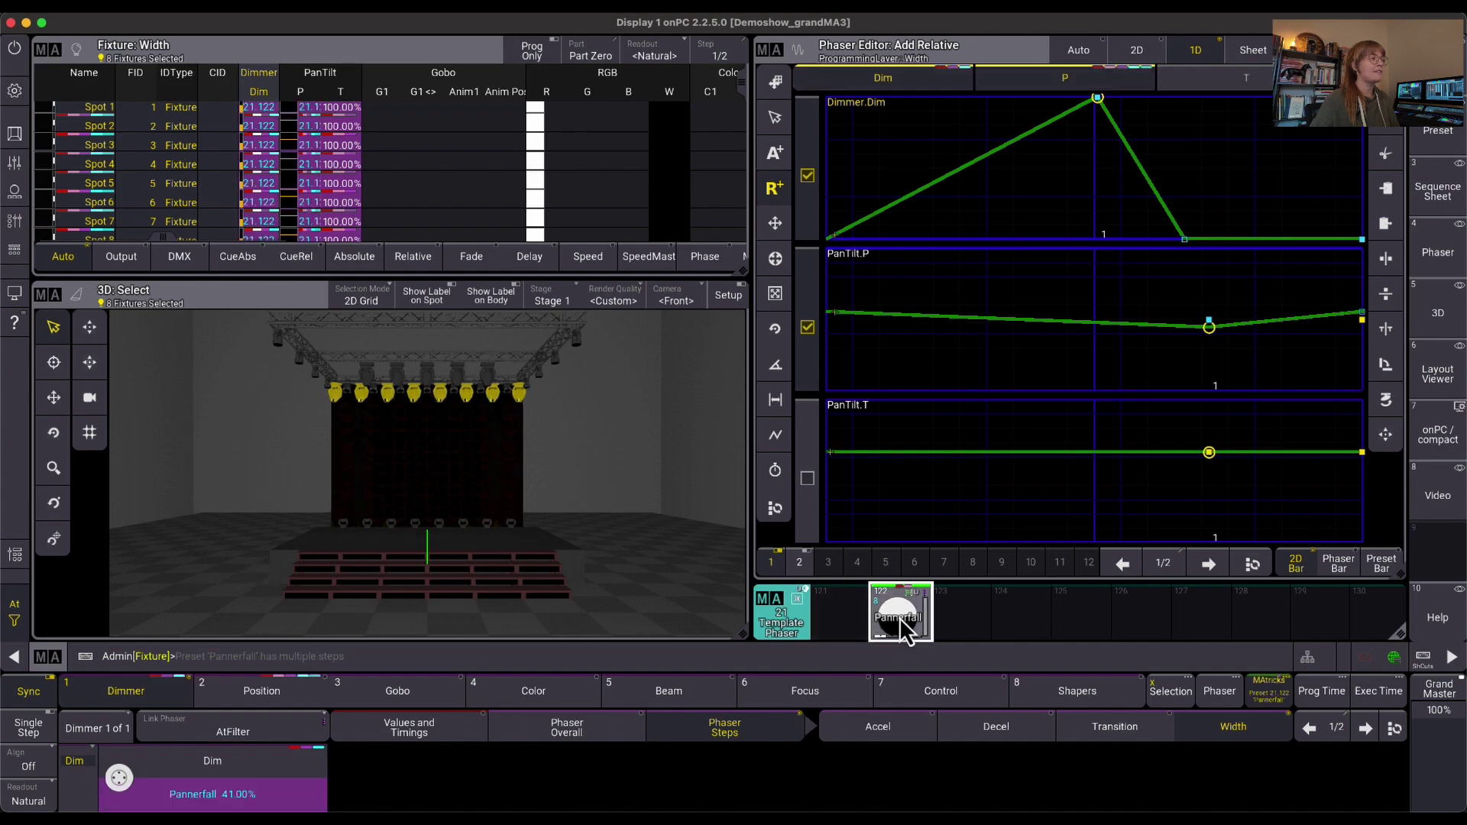
Step: Set Pannerfall's phase spread to end at 360° and apply a shuffle to the spots' phase order
{"action": "left_click", "coordinate": [1276, 698]}
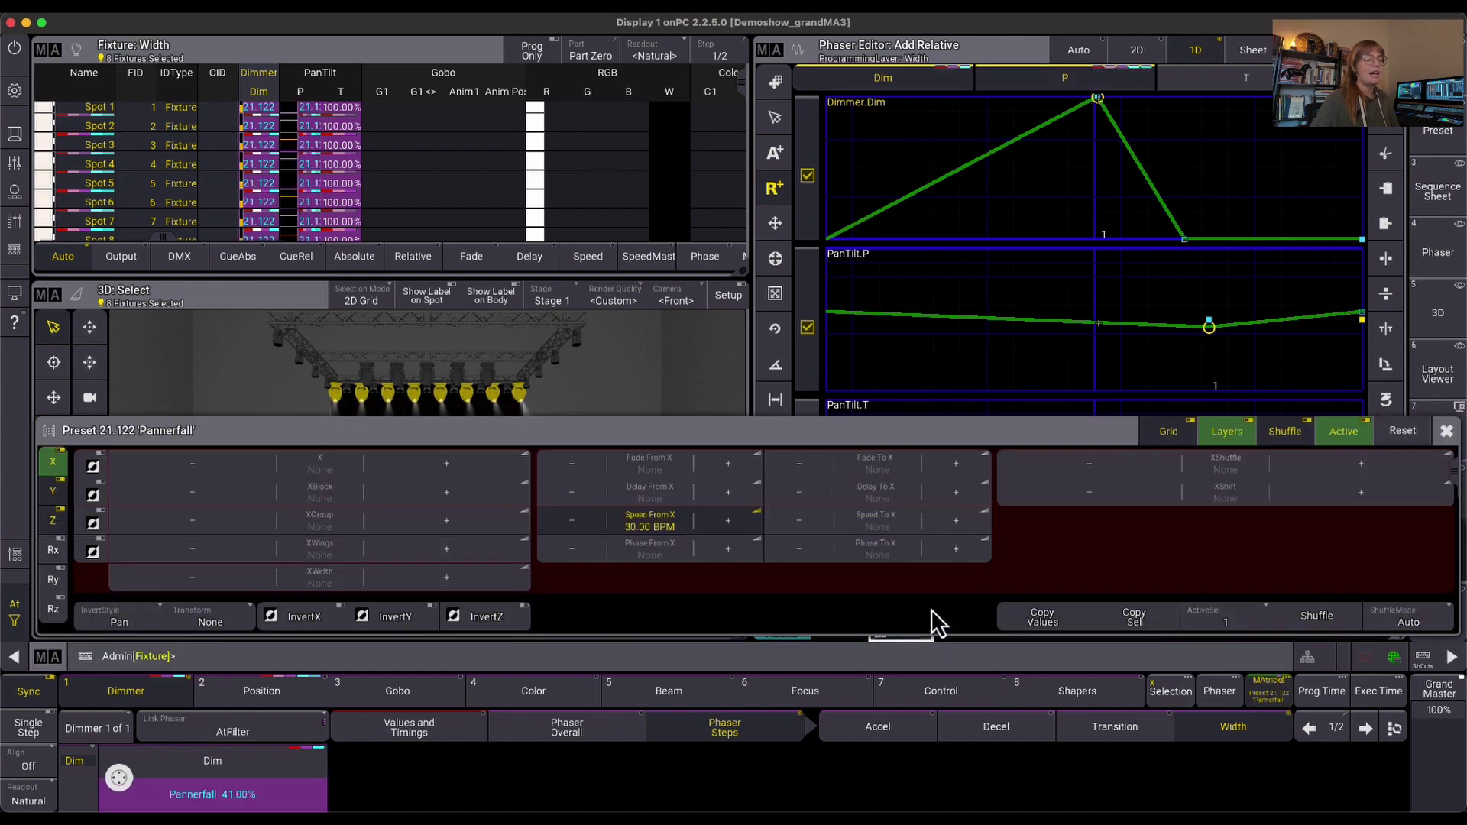
{"action": "left_click", "coordinate": [877, 548]}
{"action": "left_click", "coordinate": [1130, 707]}
{"action": "left_click", "coordinate": [1328, 620]}
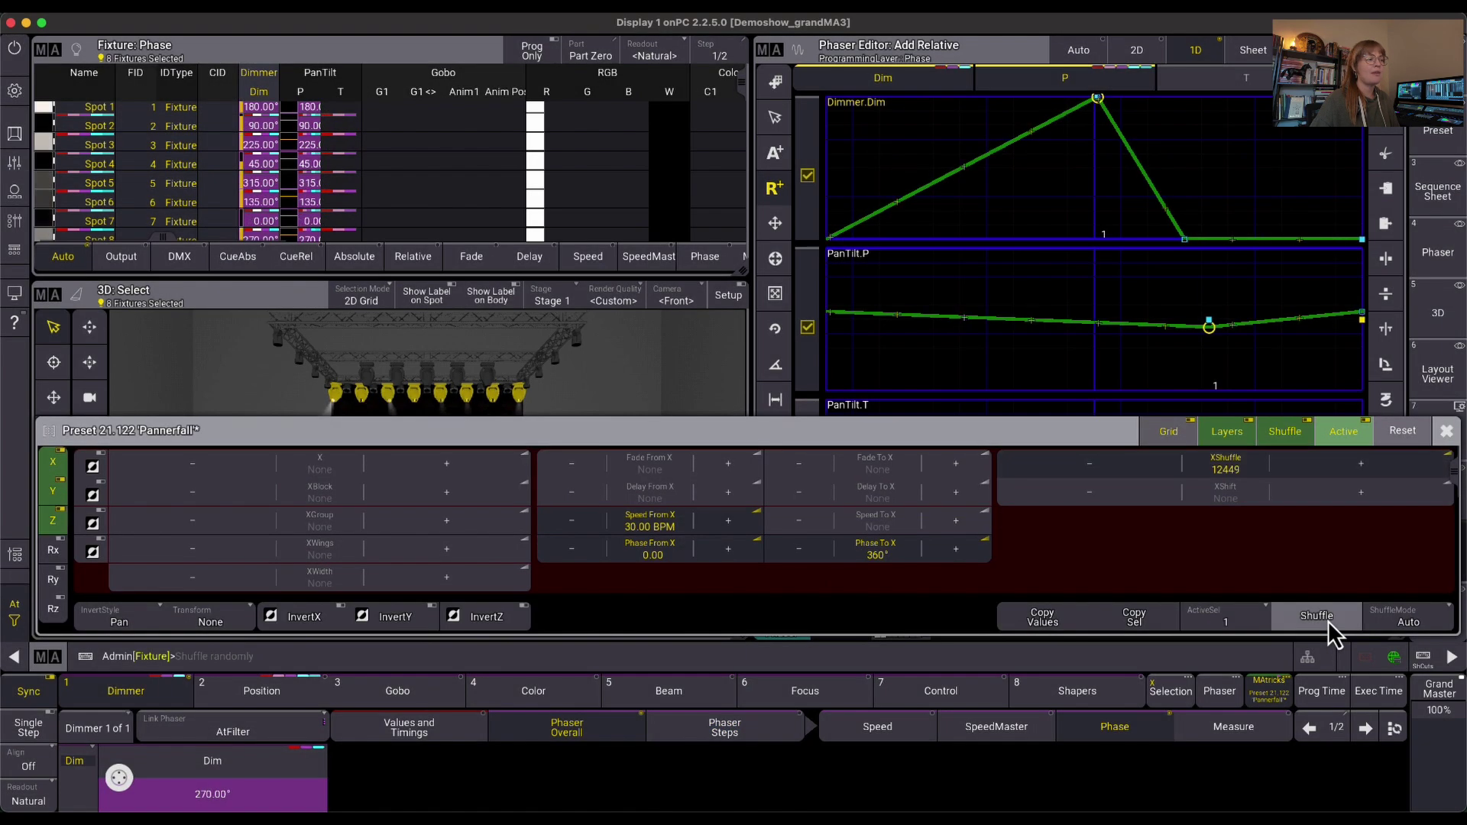
Step: Split the phase spread into 2 XWings with Mirror transform
{"action": "left_click", "coordinate": [415, 553]}
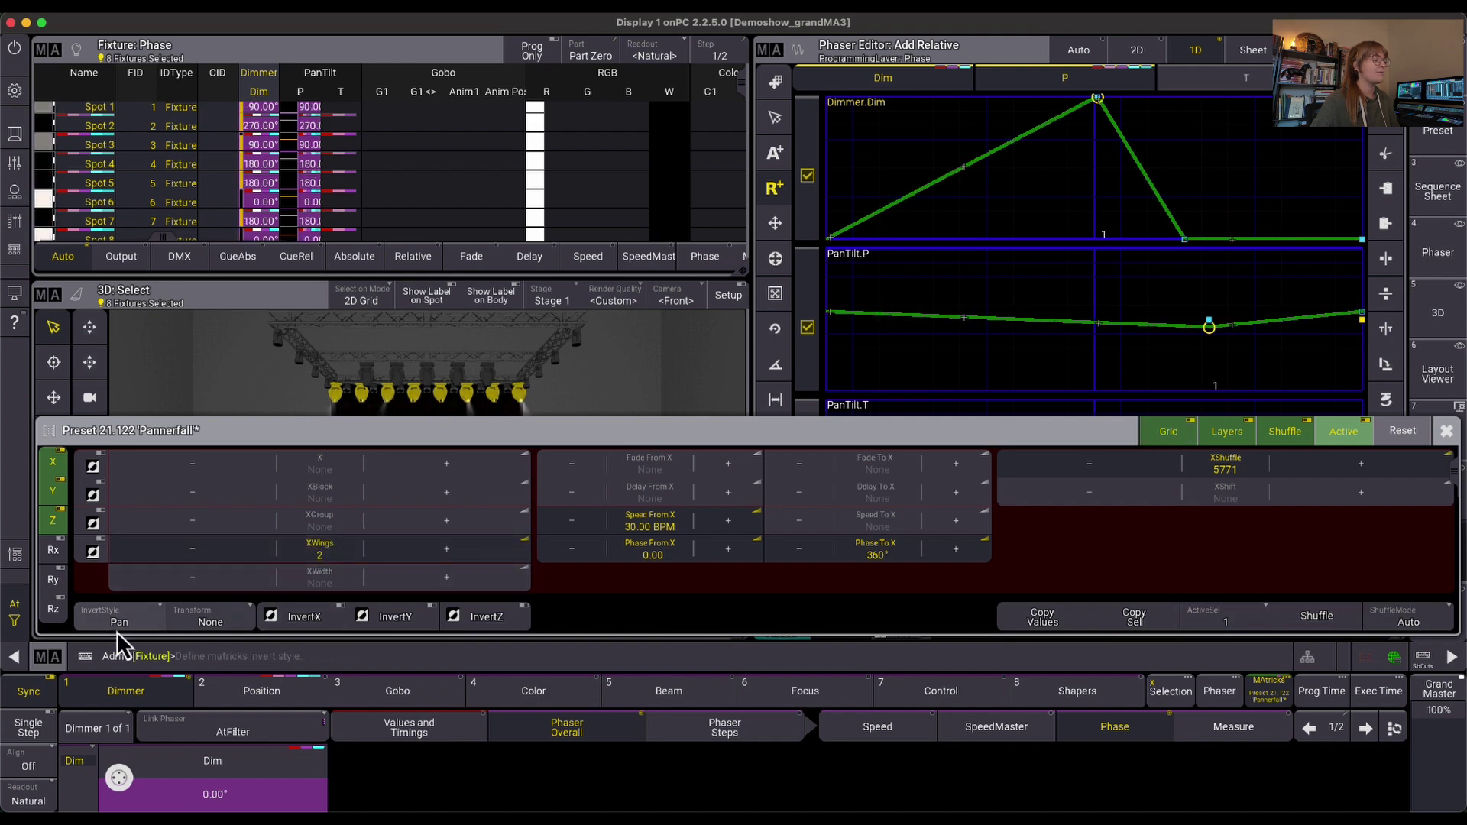
{"action": "left_click", "coordinate": [199, 625]}
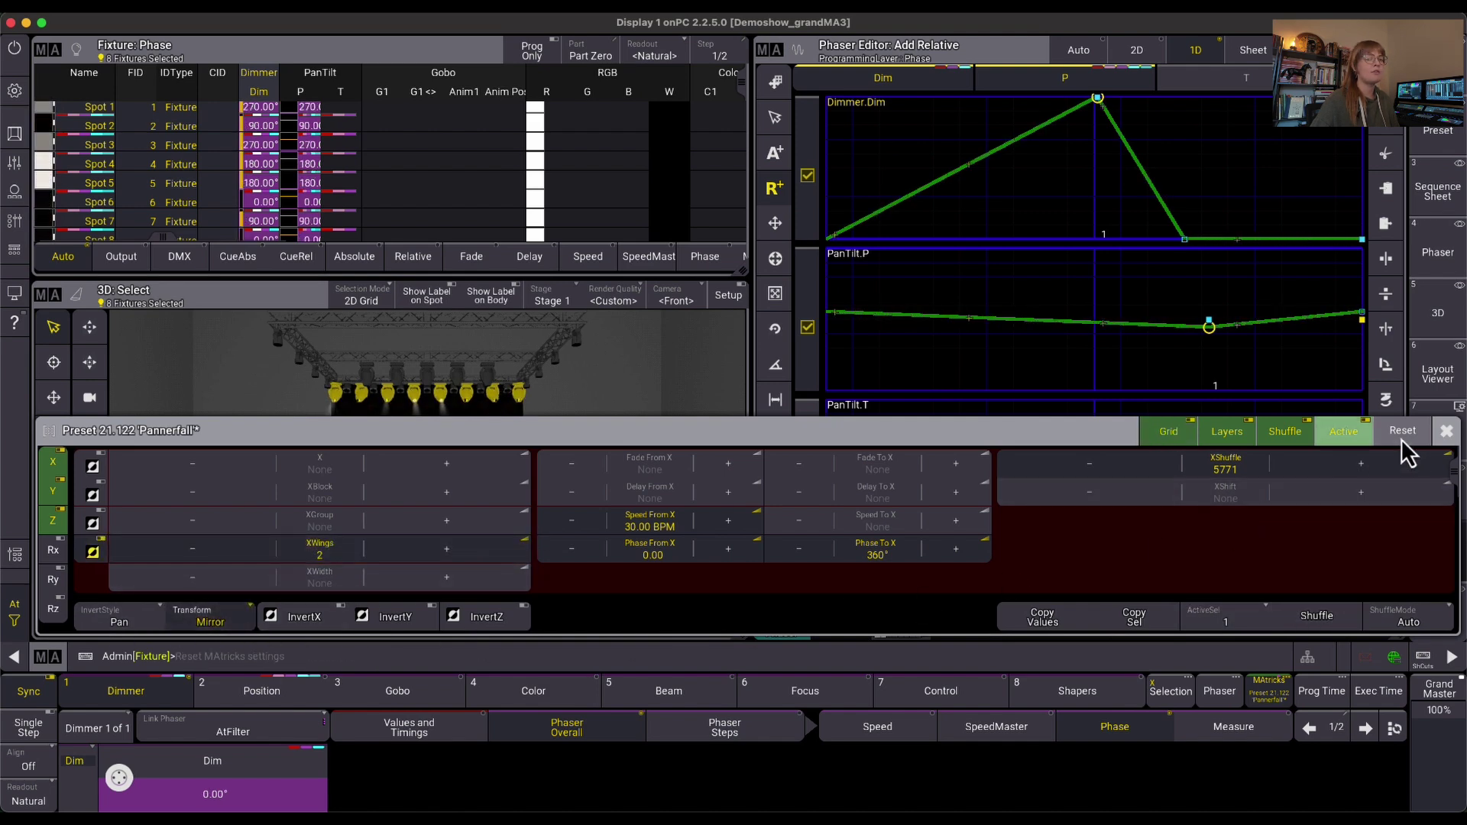
{"action": "left_click", "coordinate": [1445, 433]}
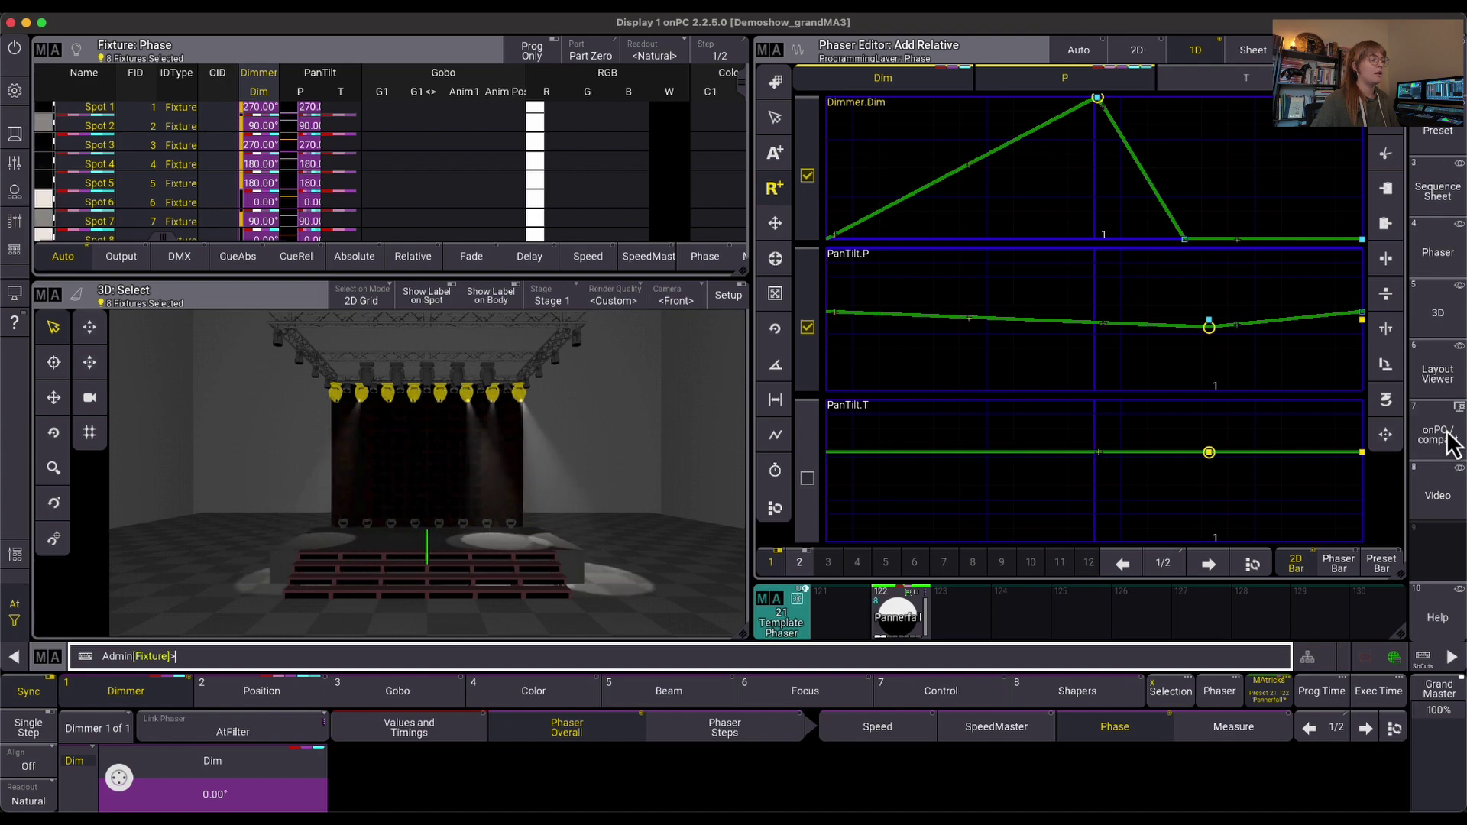
Step: Set XShuffle back to No Shuffle to remove the shuffle
{"action": "left_click", "coordinate": [1286, 699]}
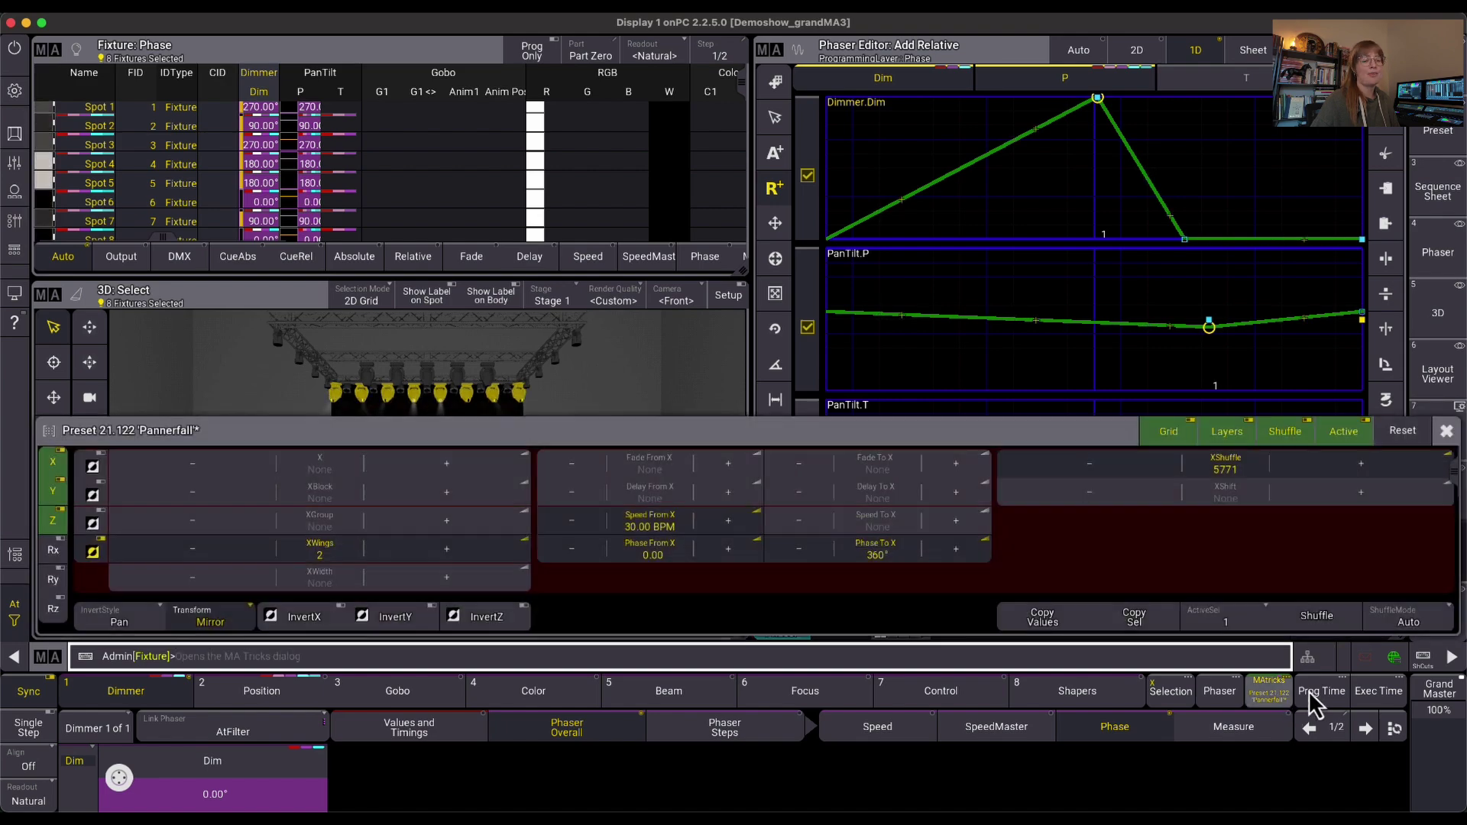
{"action": "left_click", "coordinate": [1246, 463]}
{"action": "left_click", "coordinate": [1250, 547]}
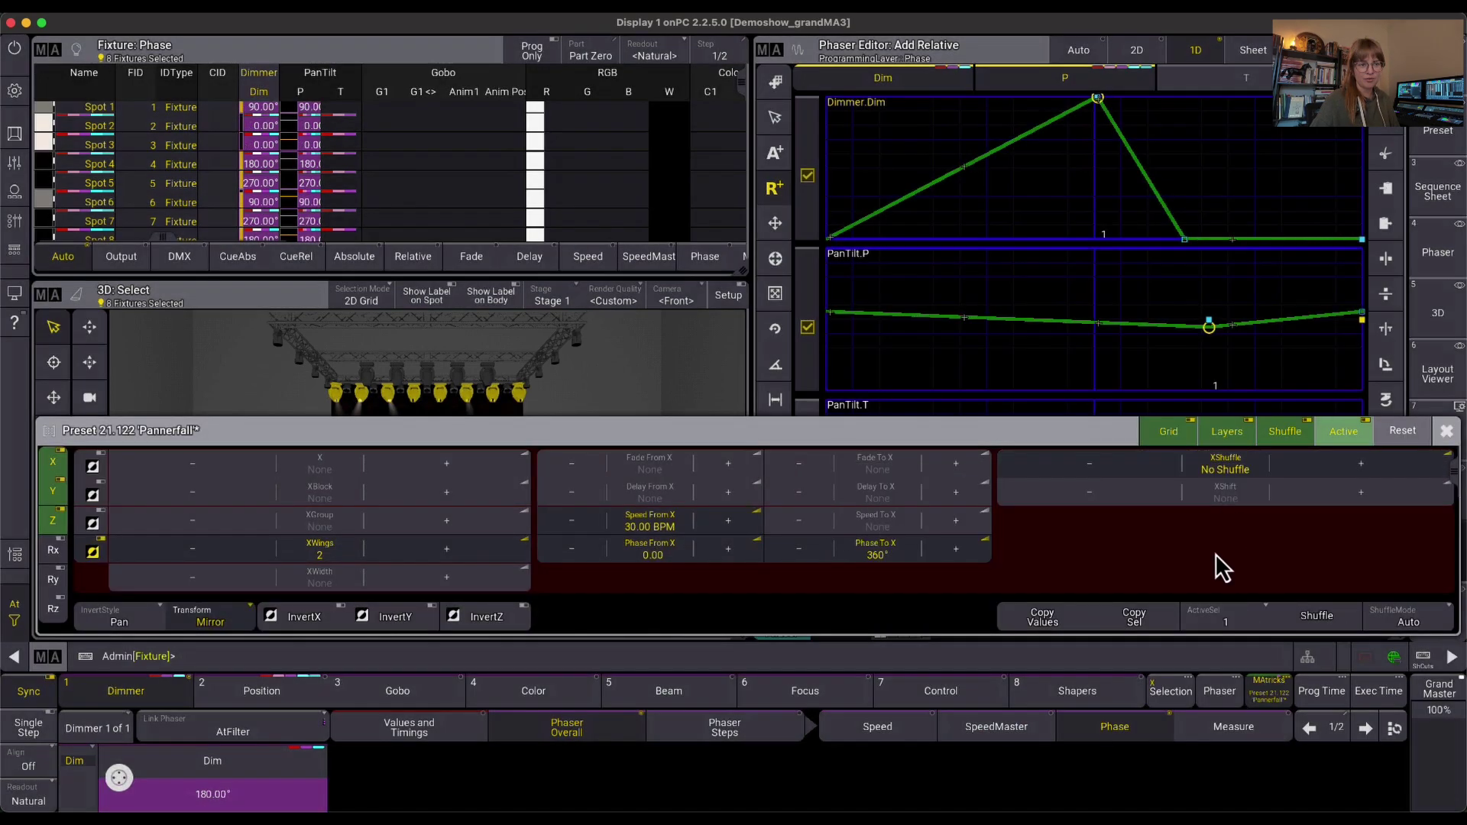
{"action": "left_click", "coordinate": [1446, 432]}
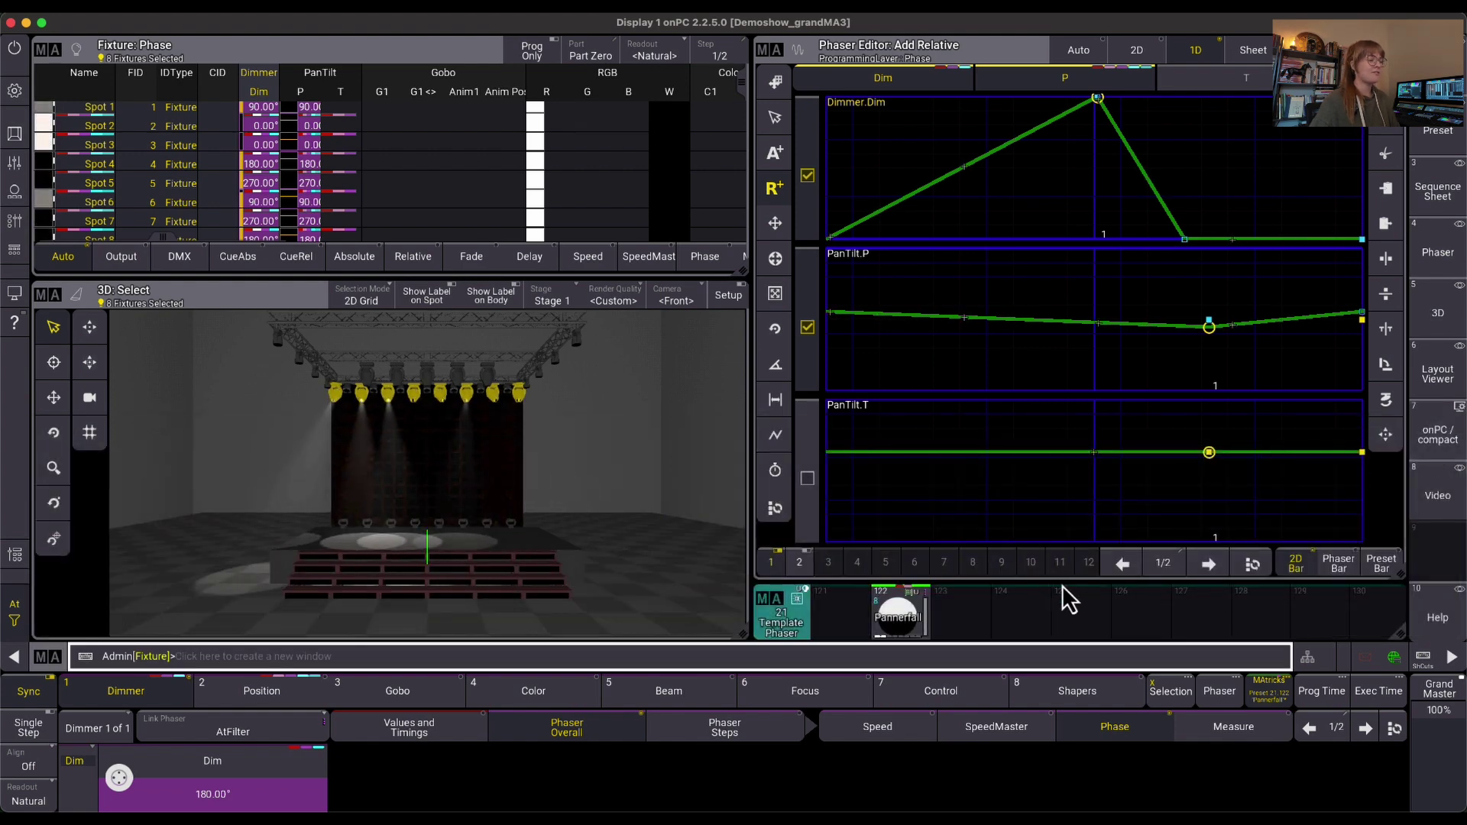
{"action": "left_click", "coordinate": [1257, 692]}
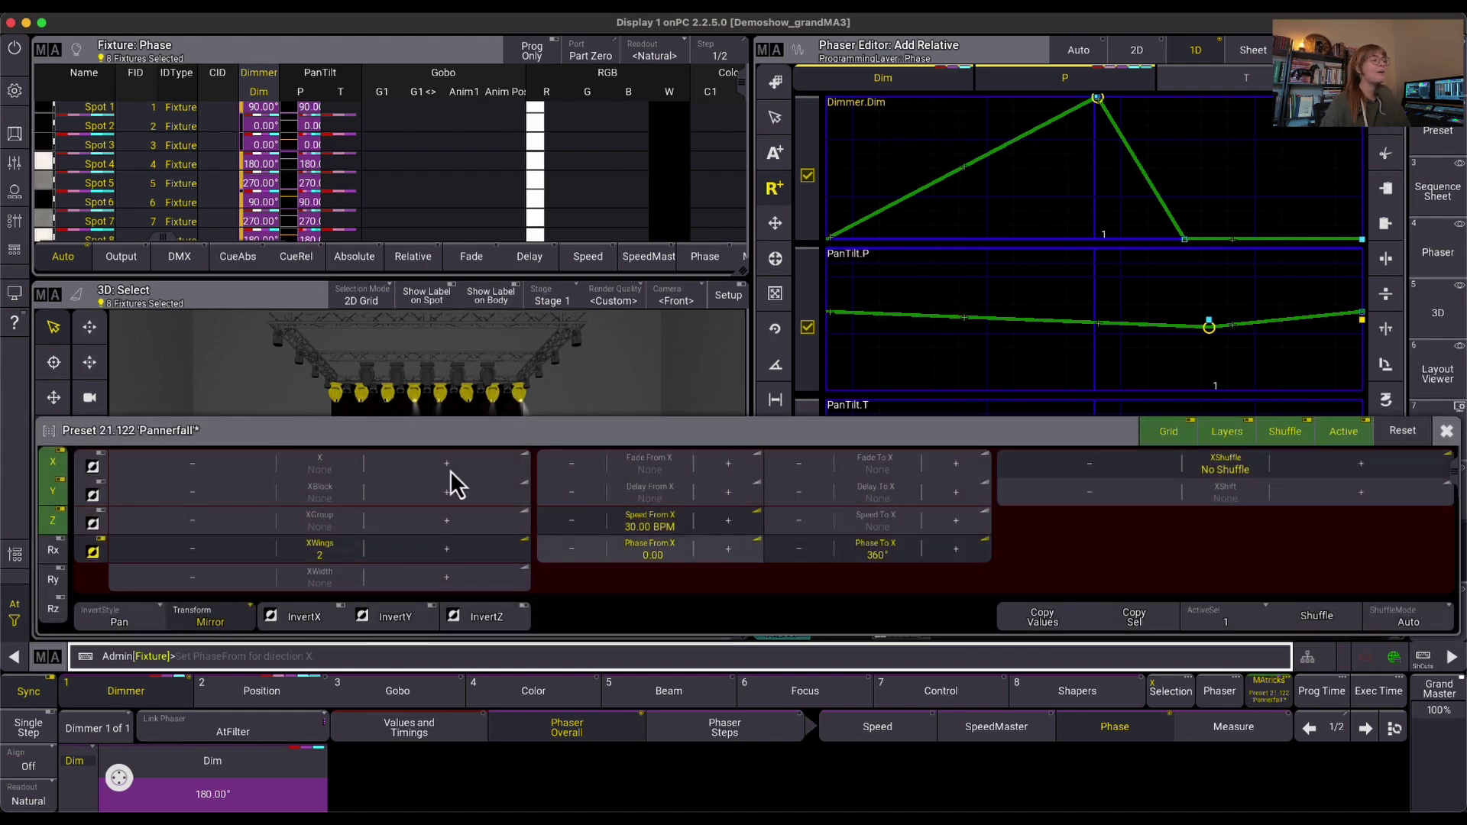
Step: Reset the MAtricks, then set Phase To X 360° with 2 mirrored XWings
{"action": "left_click", "coordinate": [1401, 440]}
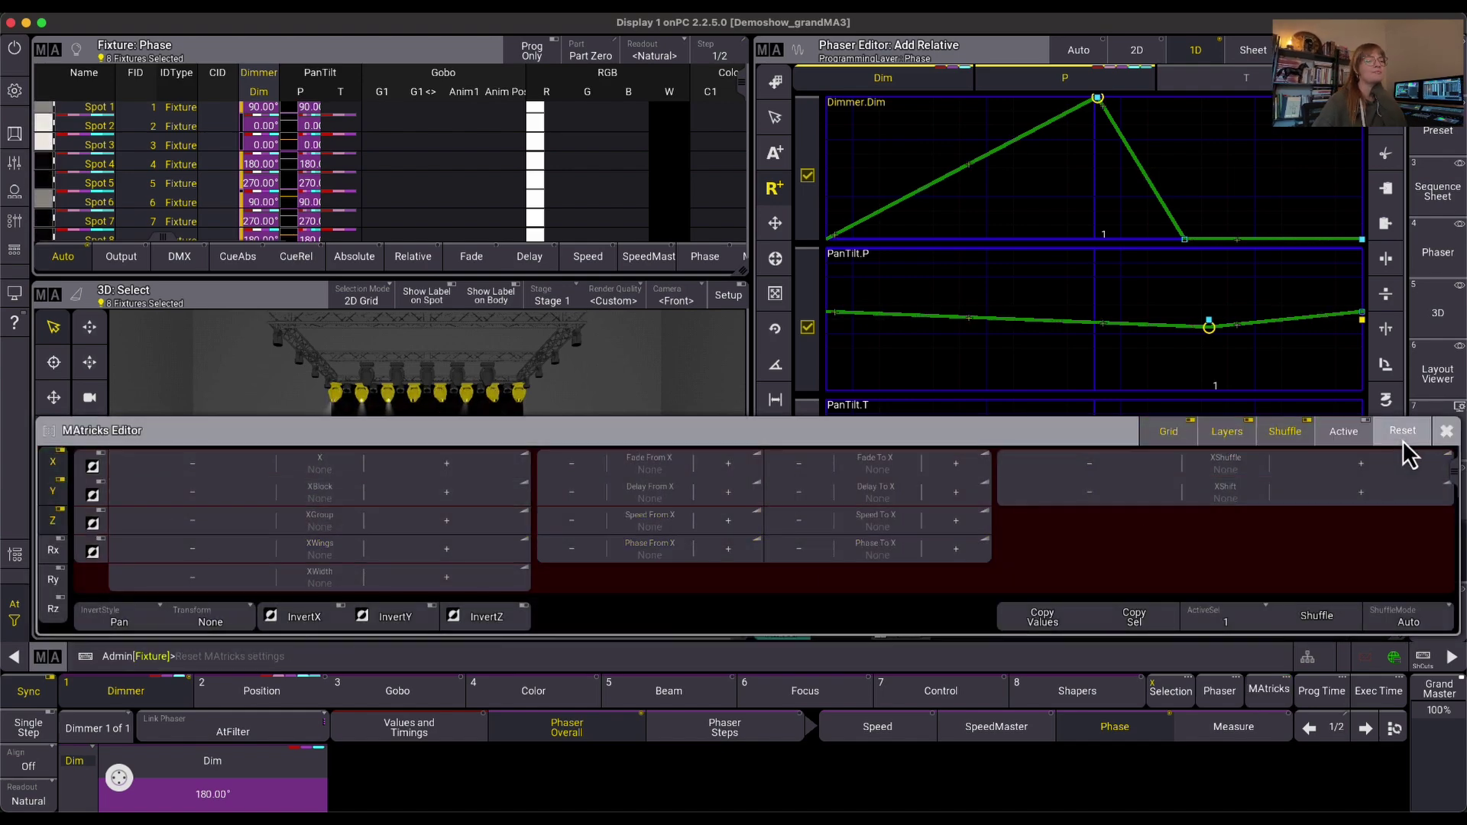
{"action": "left_click", "coordinate": [894, 557]}
{"action": "left_click", "coordinate": [1150, 708]}
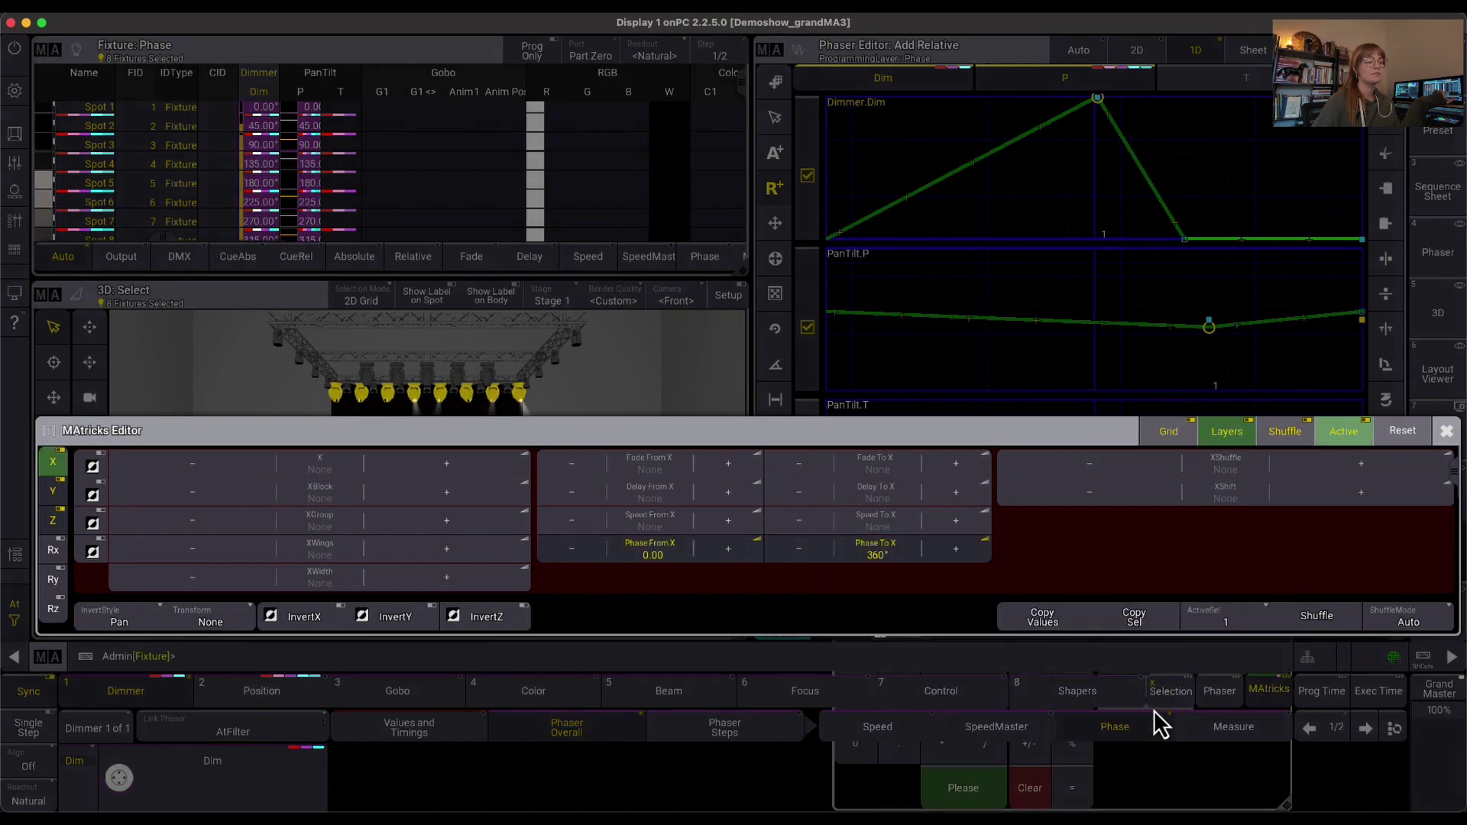
{"action": "left_click", "coordinate": [420, 559]}
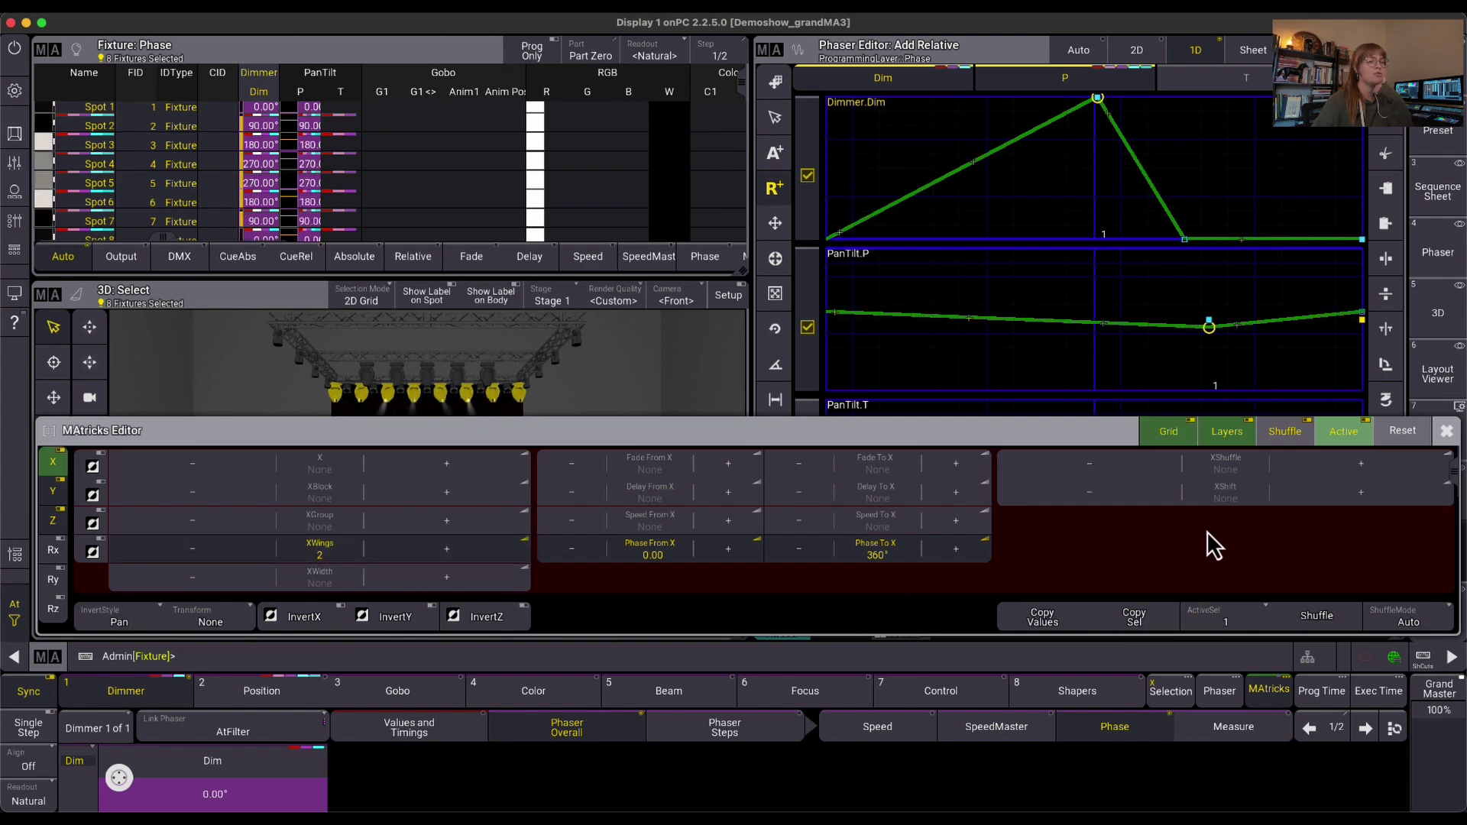
{"action": "left_click", "coordinate": [171, 620]}
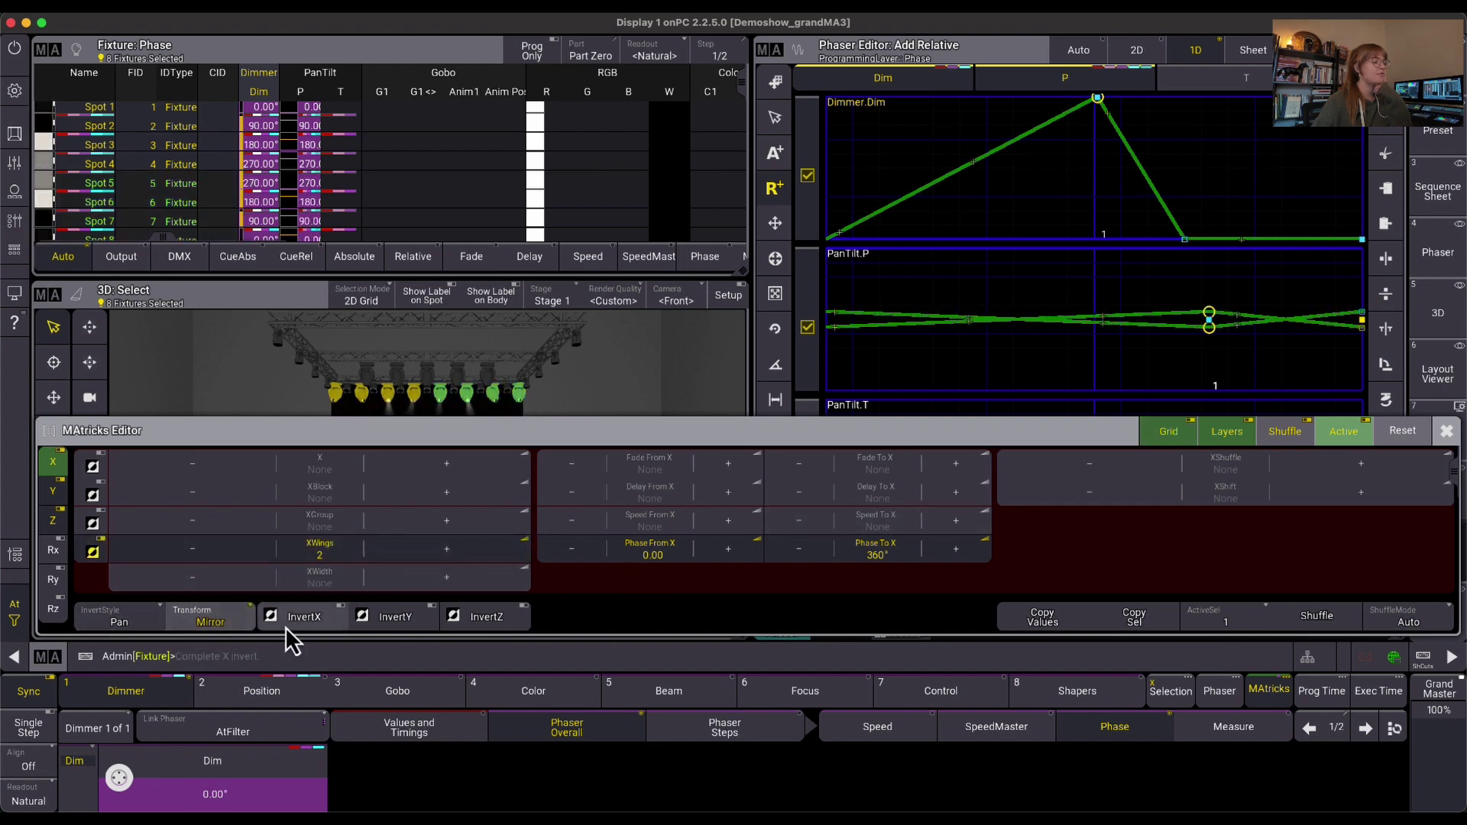
{"action": "left_click", "coordinate": [1446, 432]}
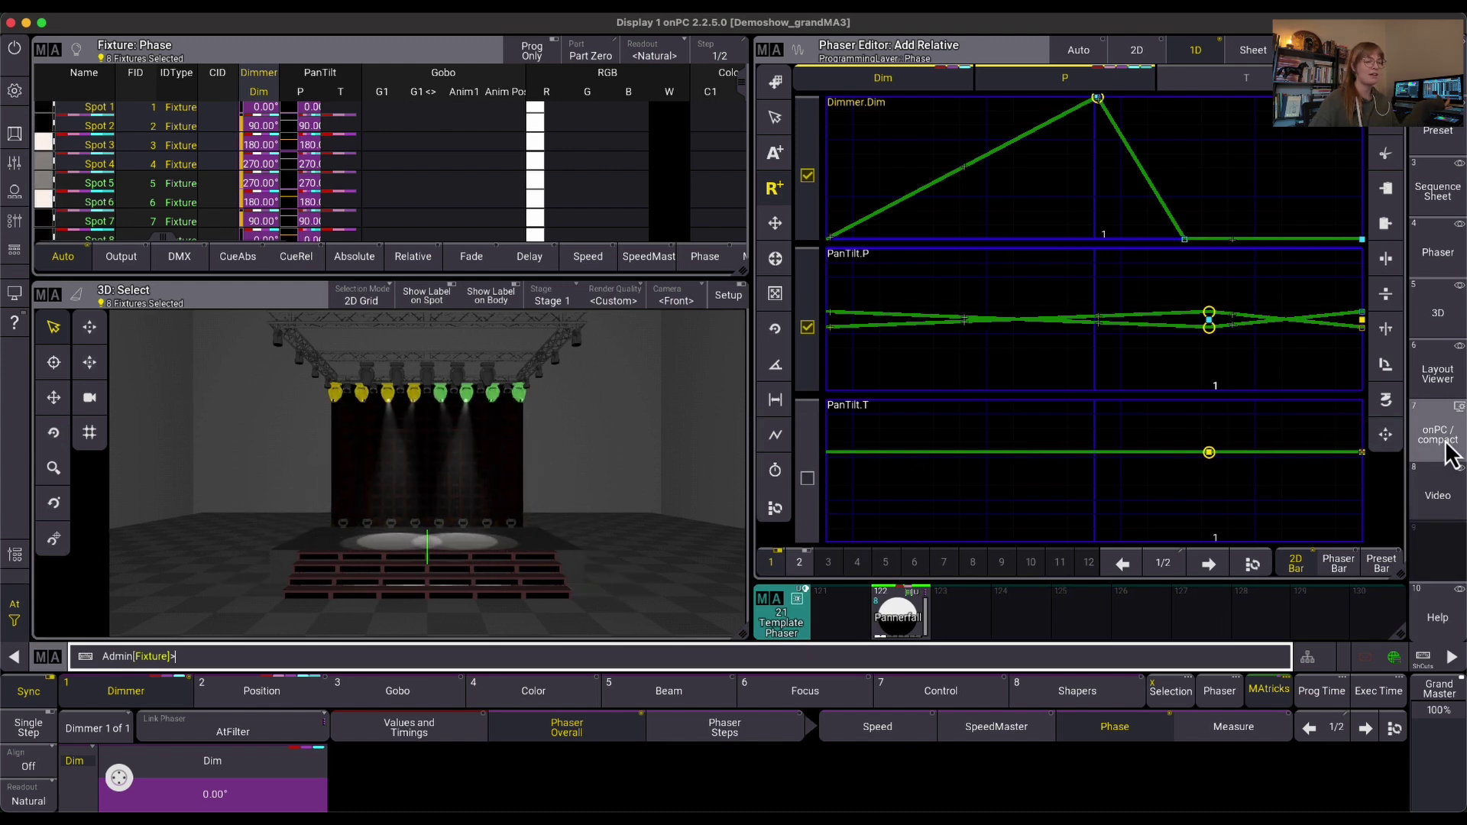
Step: Set the spots' phaser speed (Speed From X) to 30 BPM
{"action": "left_click", "coordinate": [1264, 695]}
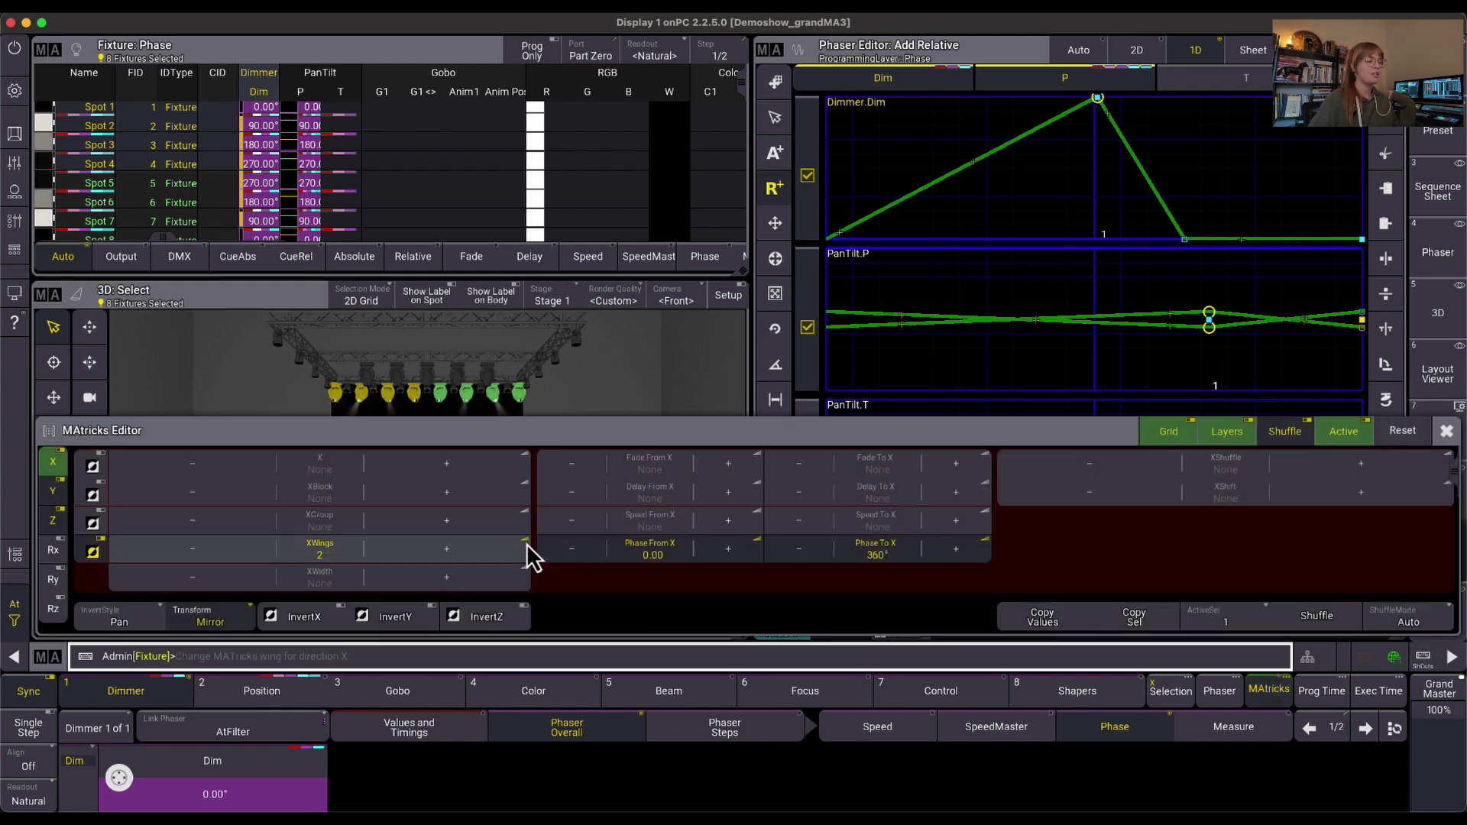
{"action": "left_click", "coordinate": [640, 525]}
{"action": "type", "text": "30"}
{"action": "key", "text": "Return"}
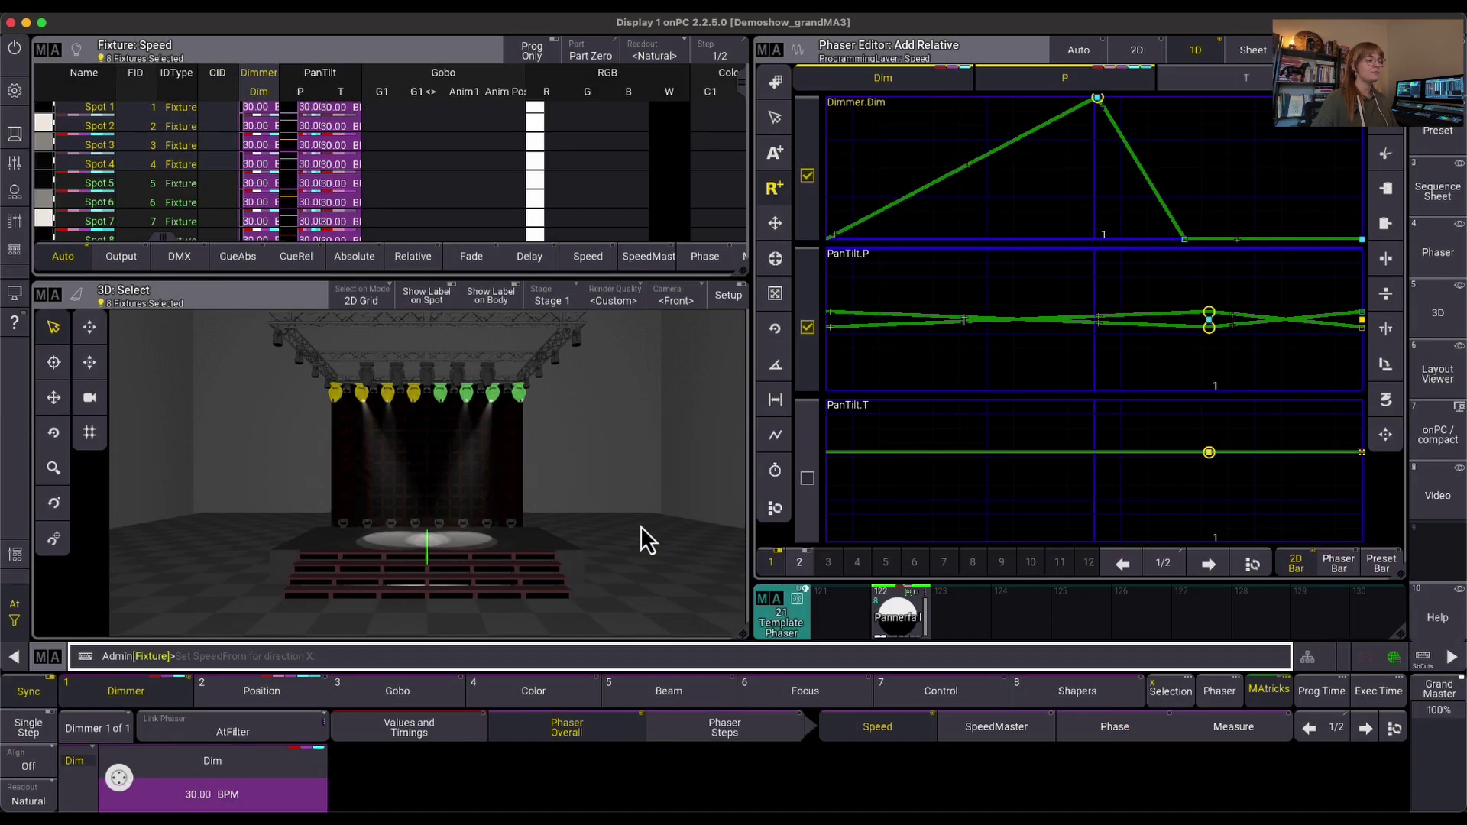